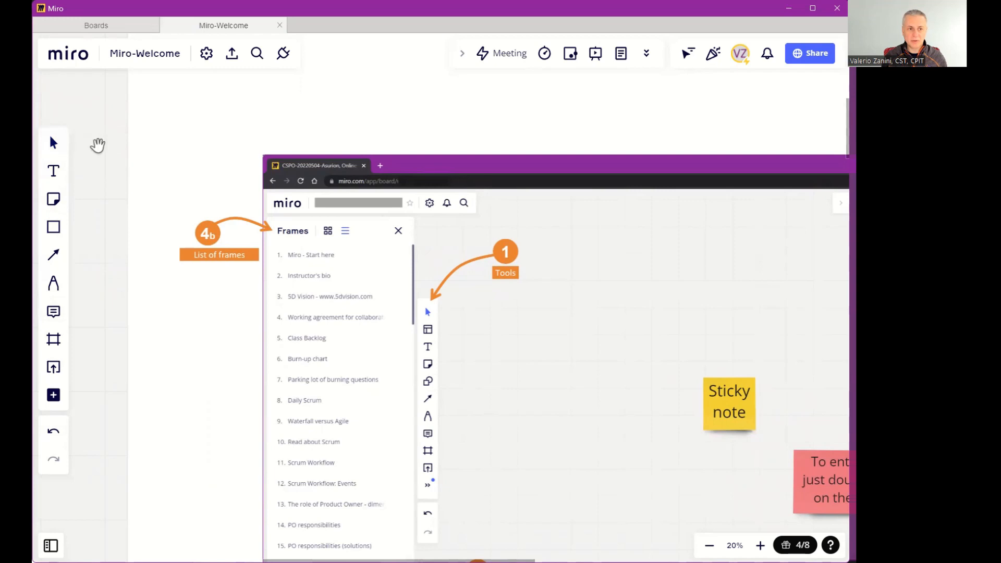
Place an orange sticky note in the upper-left corner of the Miro - Start here frame
mouse_move(120, 157)
left_mouse_down()
mouse_move(239, 217)
mouse_move(259, 212)
mouse_move(79, 179)
left_mouse_up()
left_click_drag(288, 277, 71, 173)
left_click_drag(258, 207, 147, 170)
left_click_drag(146, 241, 504, 271)
left_click_drag(189, 116, 232, 293)
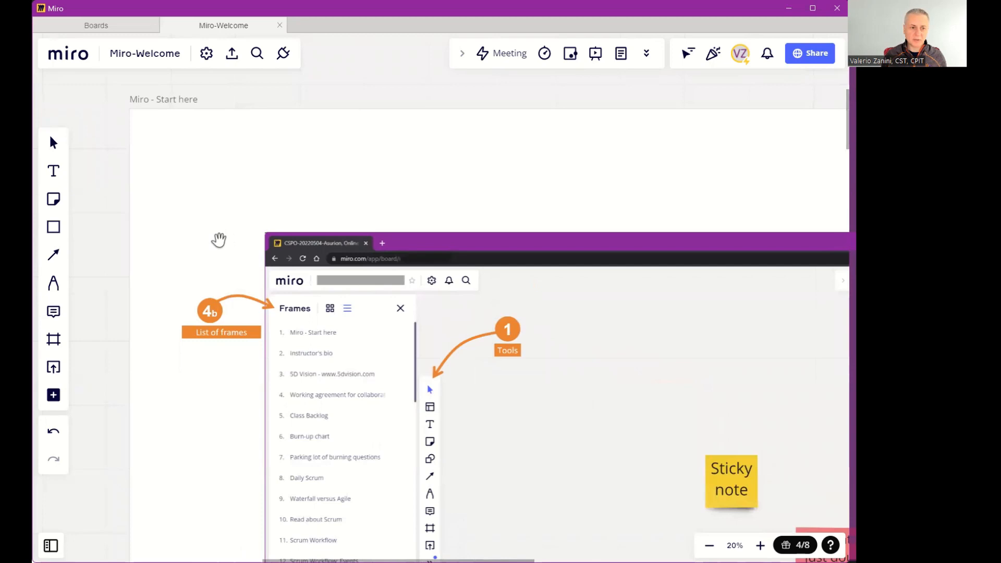
left_click(57, 151)
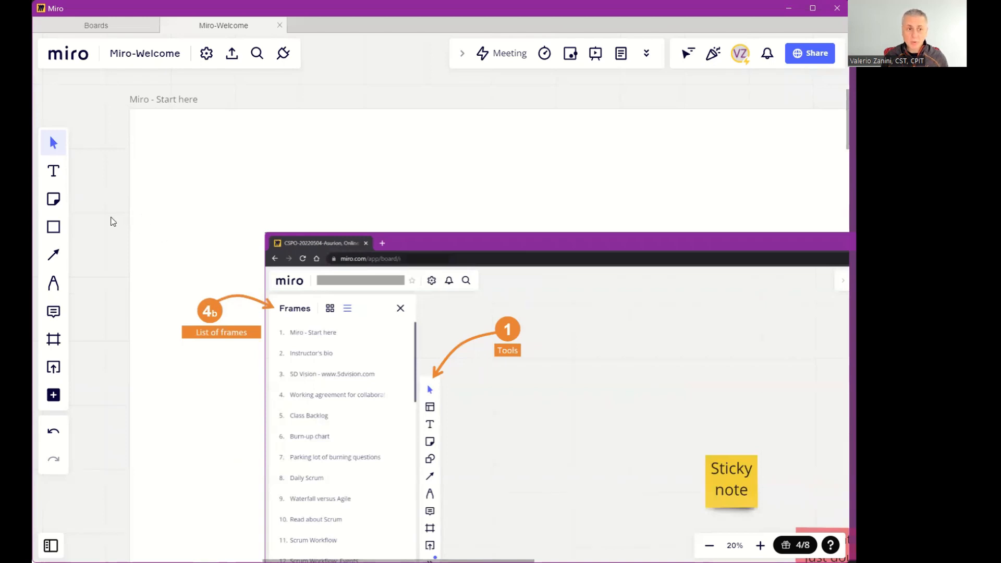
left_click(54, 200)
left_click(145, 190)
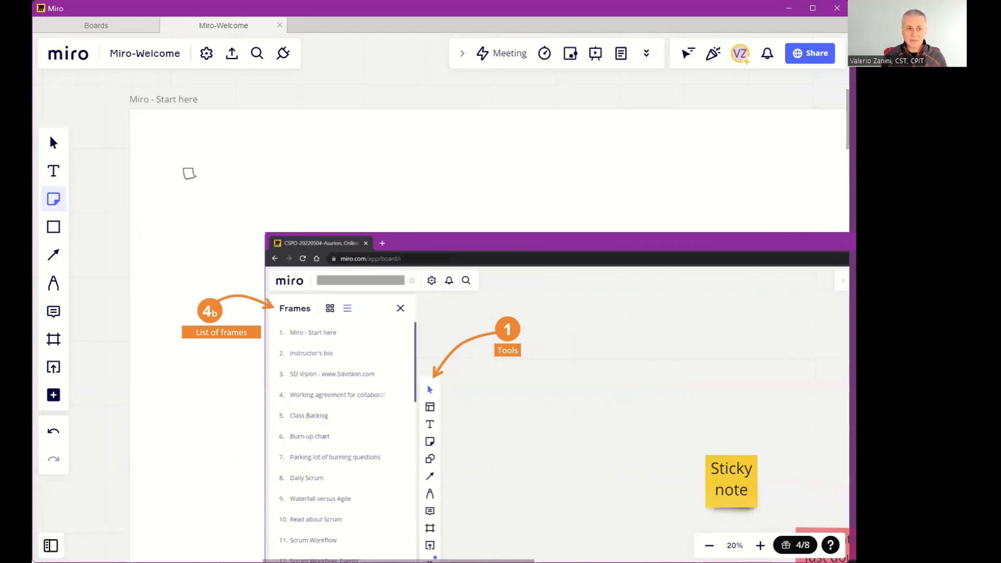
left_click(190, 172)
Paste four copies of the orange sticky note onto the board
left_click(320, 177)
left_click(209, 167)
left_click(208, 168)
key("ctrl+v")
key("ctrl+v")
key("ctrl+v")
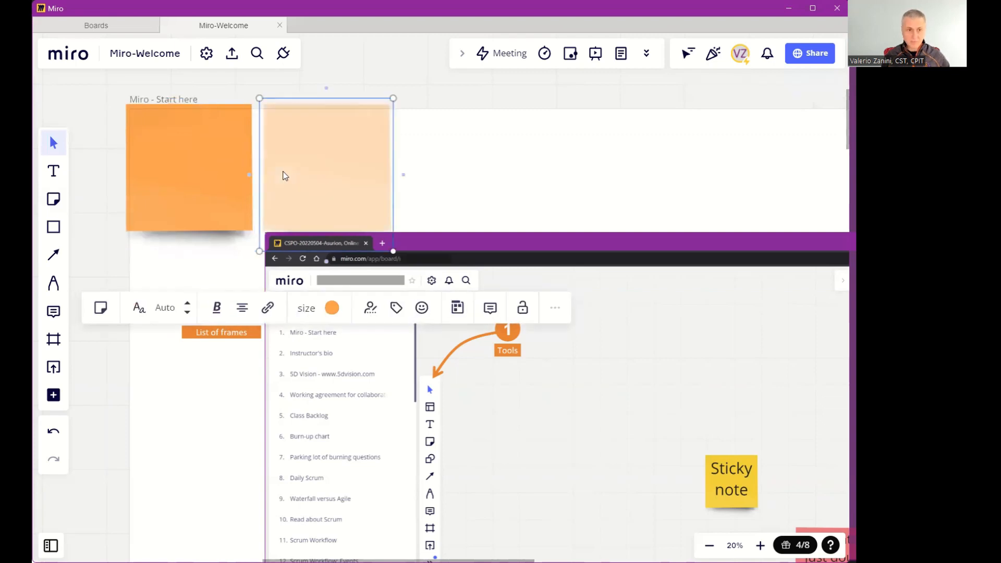
key("ctrl+v")
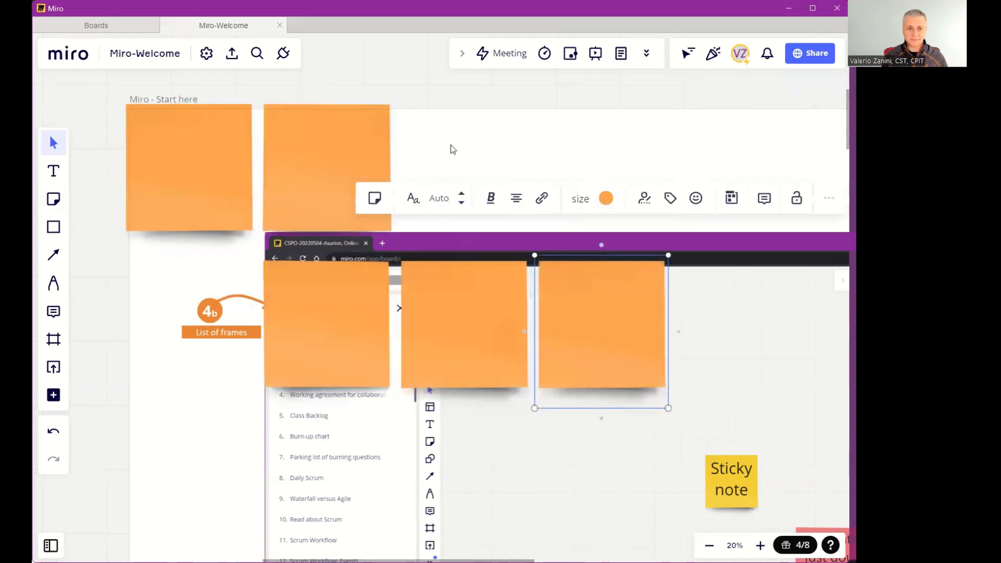
Delete the four pasted sticky notes and the original orange one from the board
left_click(504, 321)
key("Delete")
left_click(580, 349)
key("Delete")
left_click(371, 331)
key("Delete")
left_click(352, 168)
key("Delete")
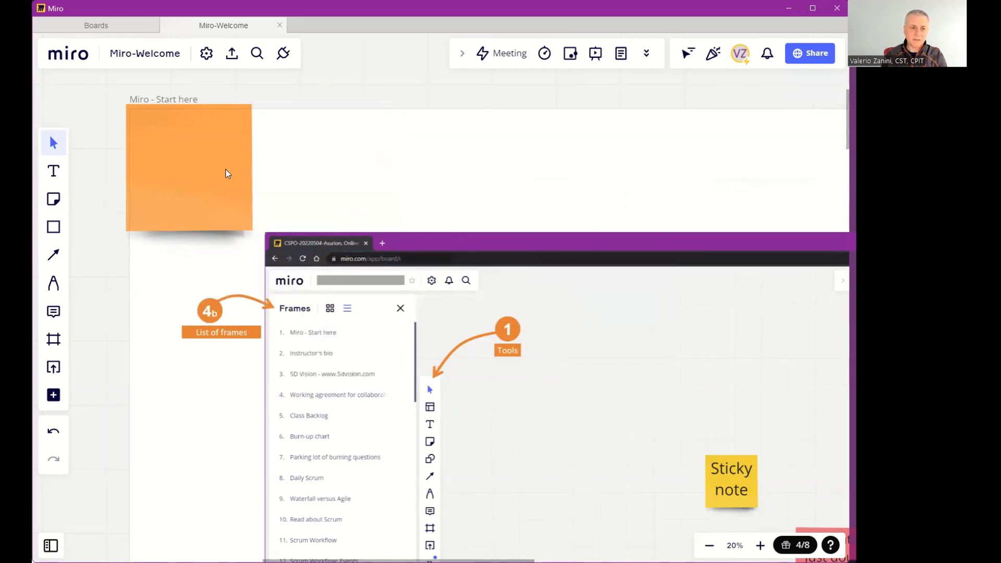
left_click(203, 168)
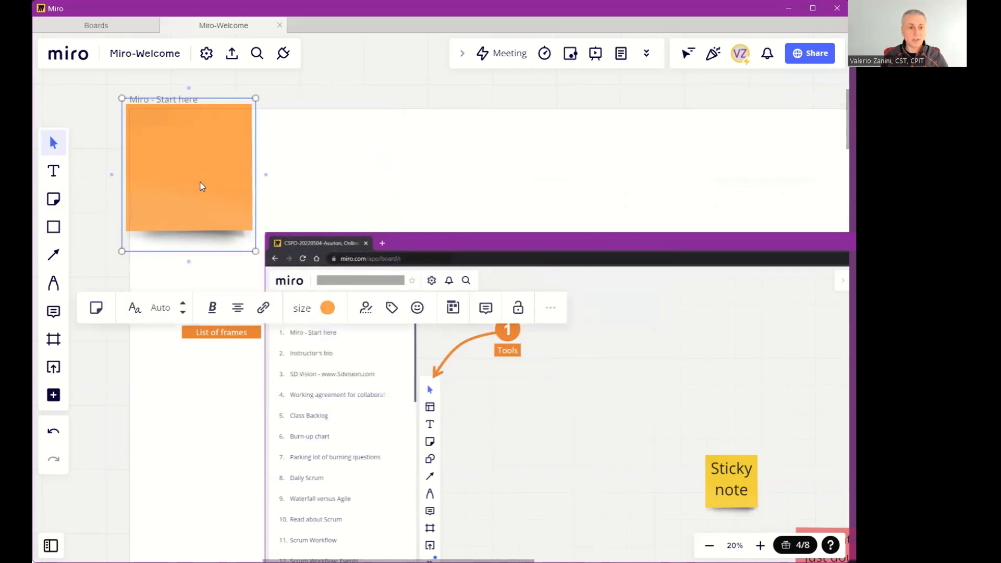
key("Delete")
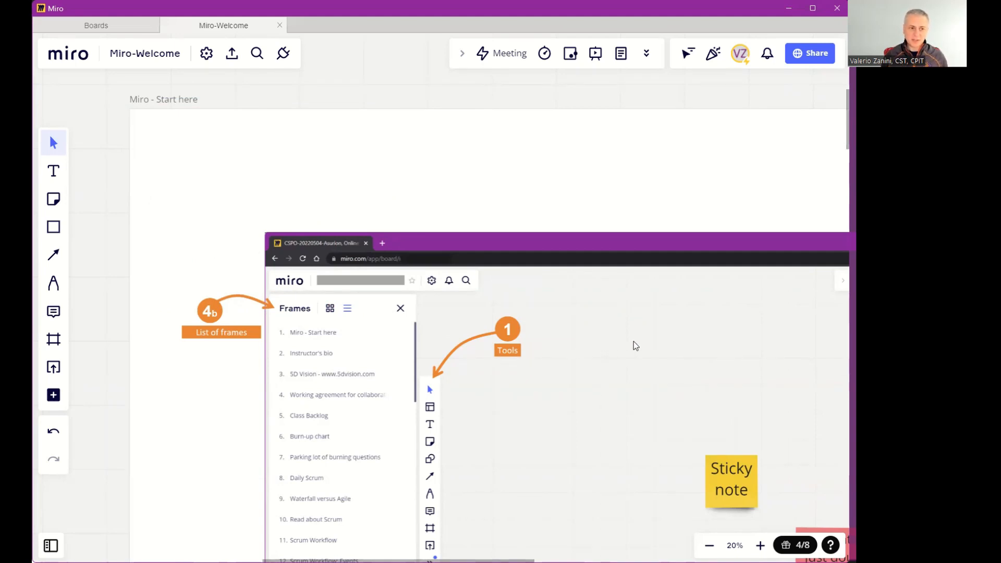
Go to the Hide collaborators callout and hide the collaborators' cursors on the board
scroll(710, 365, "right", 8)
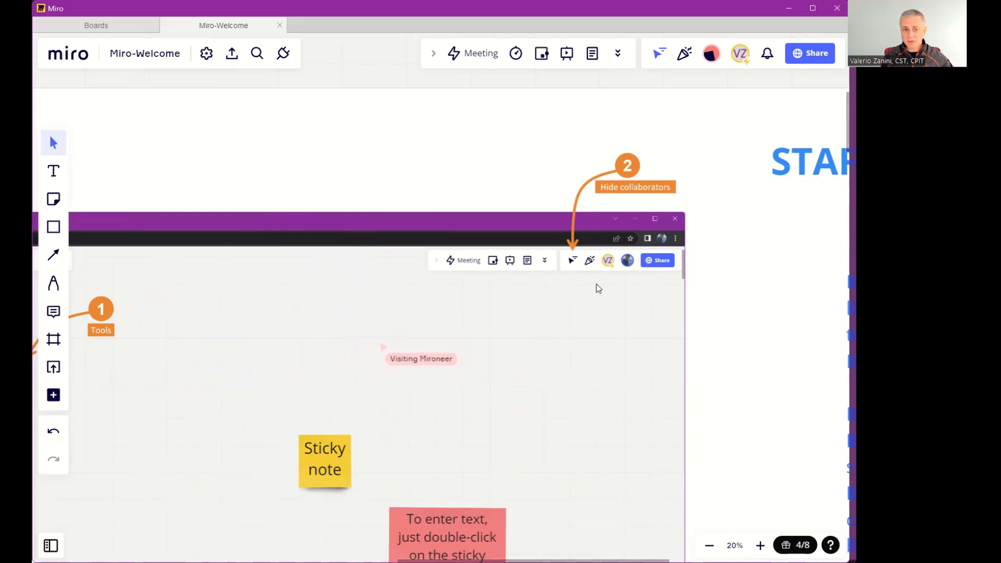
scroll(601, 275, "up", 5)
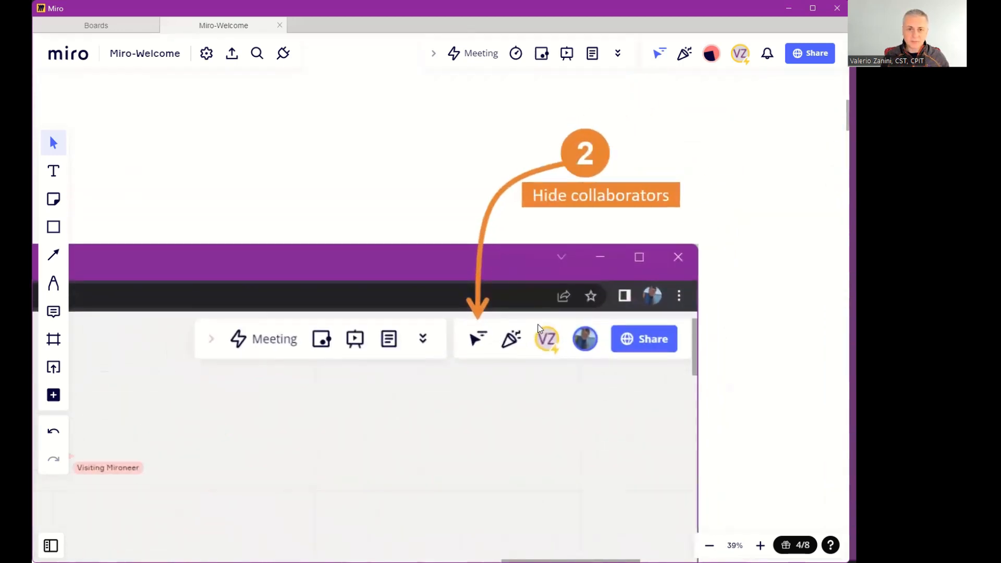
scroll(536, 323, "down", 1)
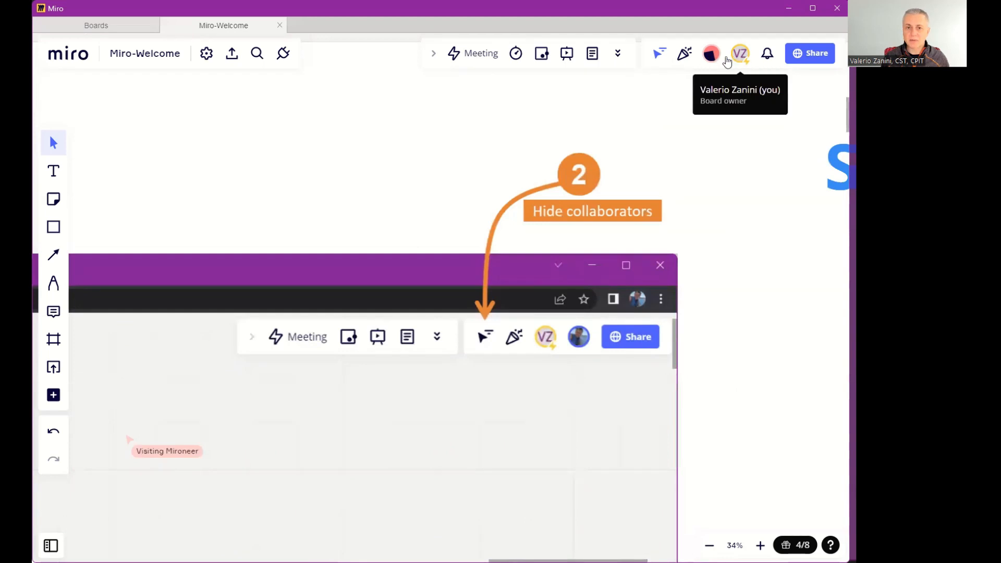
left_click(658, 54)
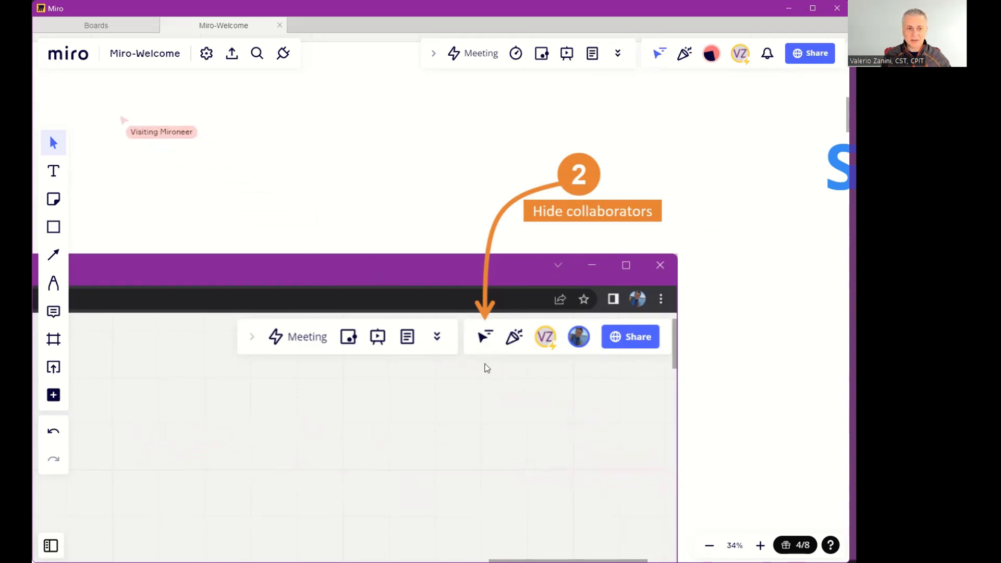
left_click(660, 55)
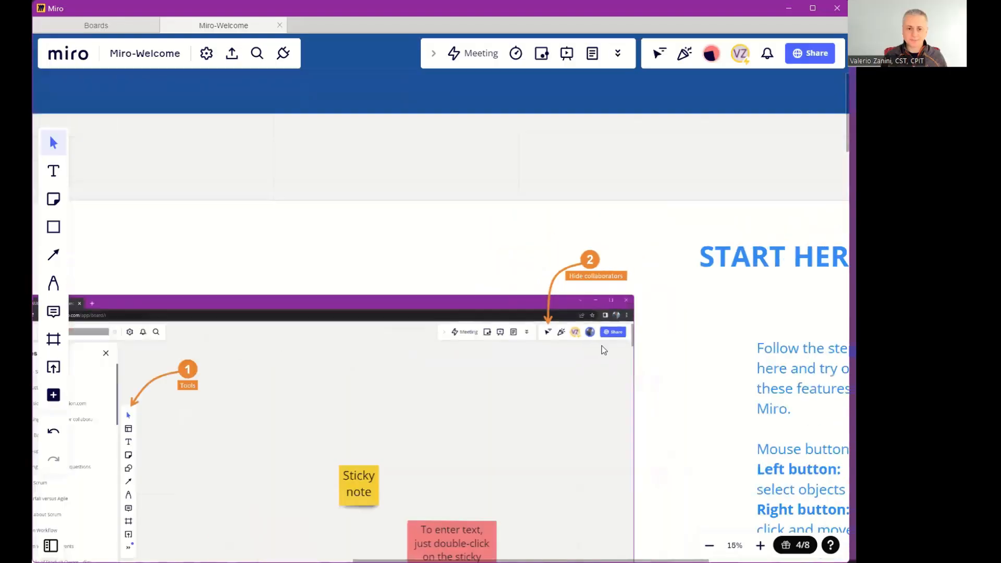
Go to the Zoom callout of the Start here frame and zoom the board out to 13% and back in to 33%
scroll(589, 349, "down", 3)
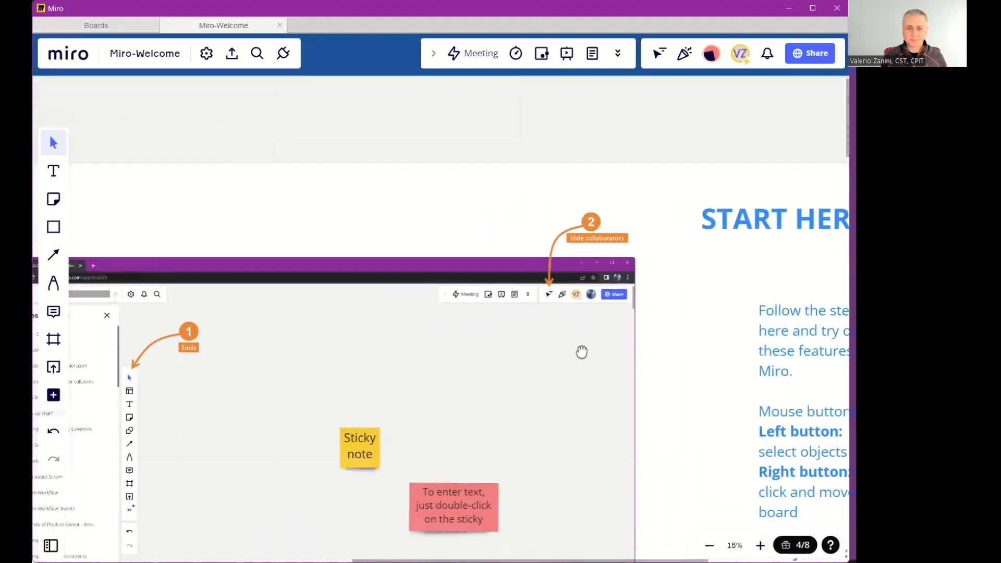
scroll(583, 348, "down", 2)
left_click_drag(577, 409, 552, 309)
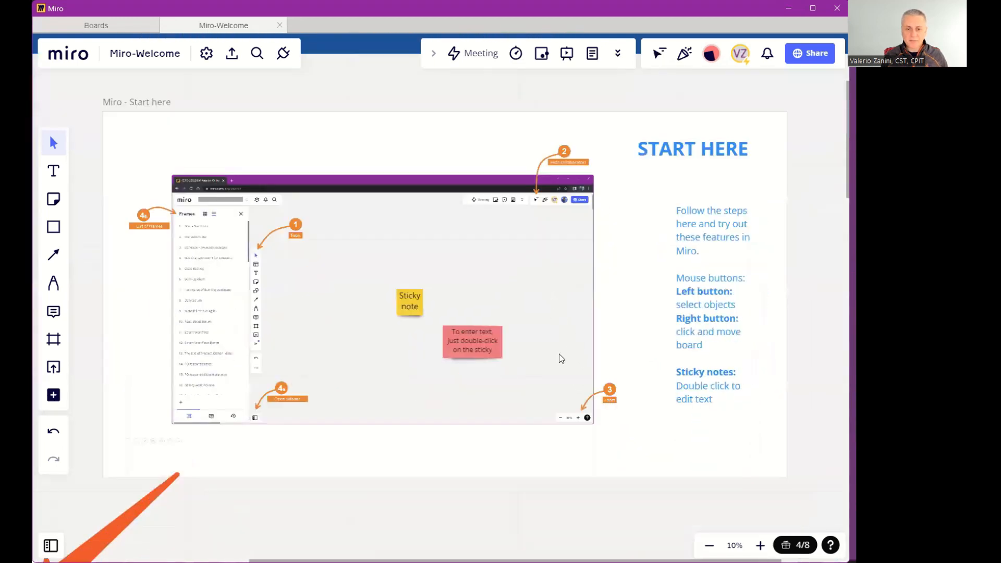
left_click_drag(572, 387, 552, 346)
scroll(552, 352, "up", 5)
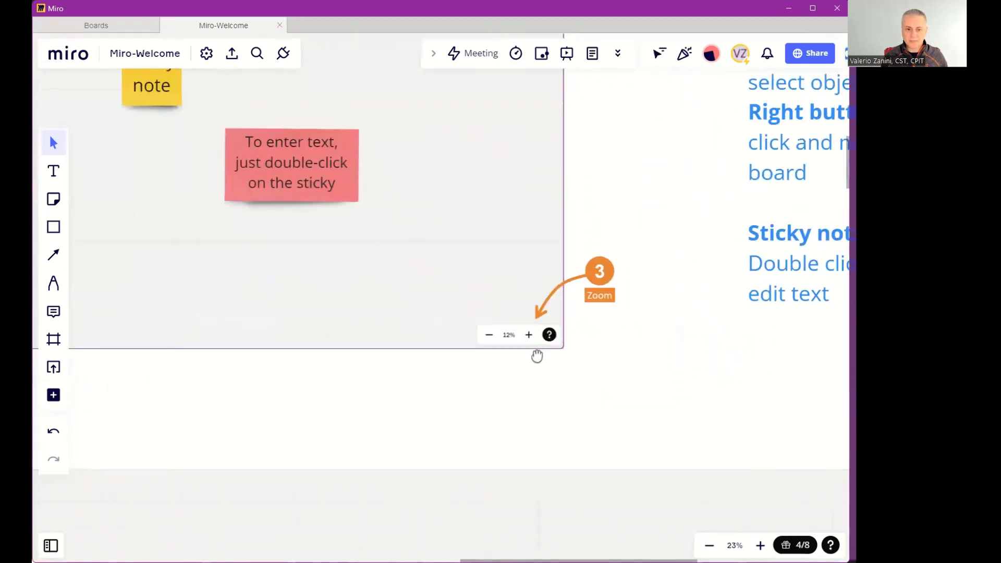
scroll(525, 350, "up", 2)
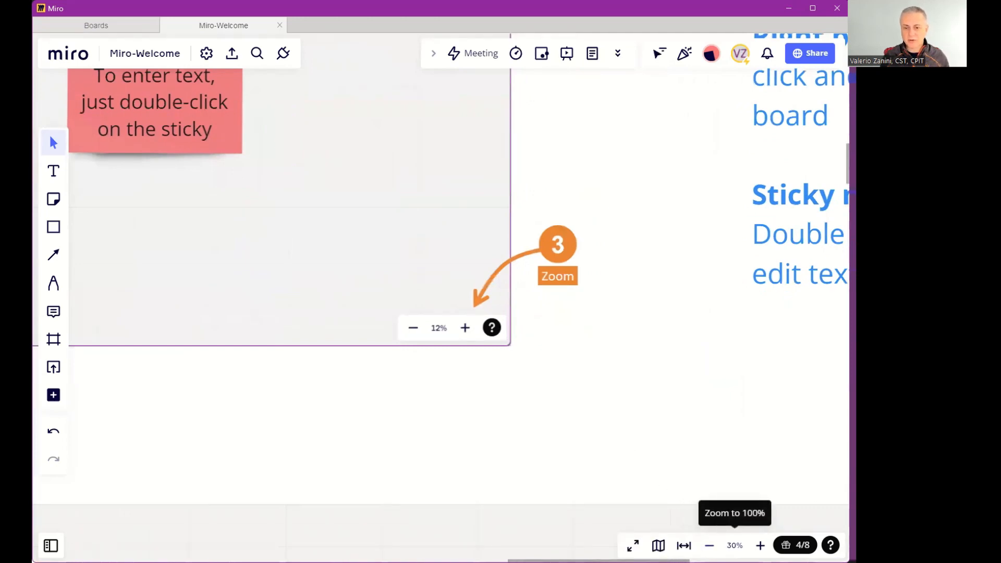
left_click(710, 546)
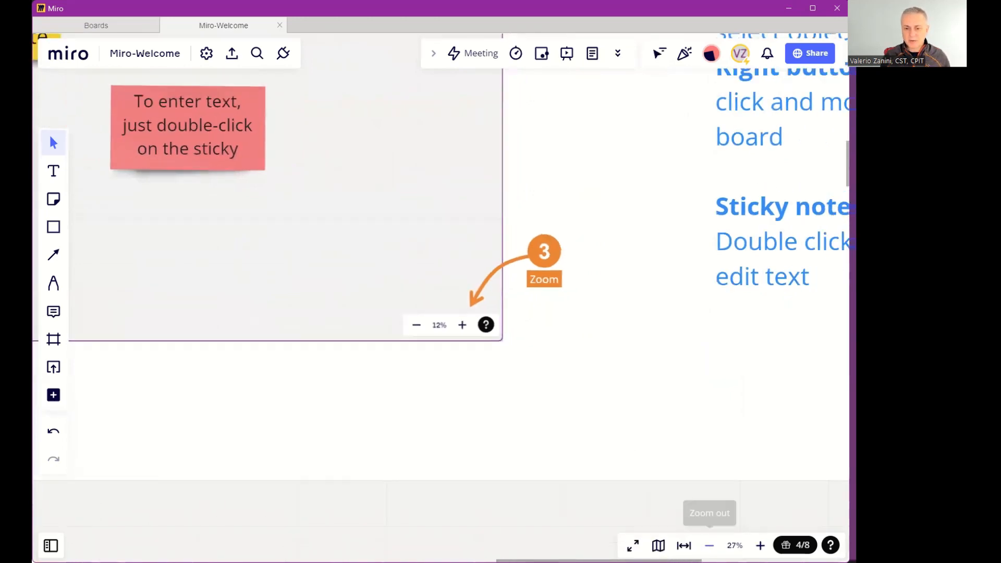
left_click(709, 545)
left_click(710, 545)
left_click(760, 545)
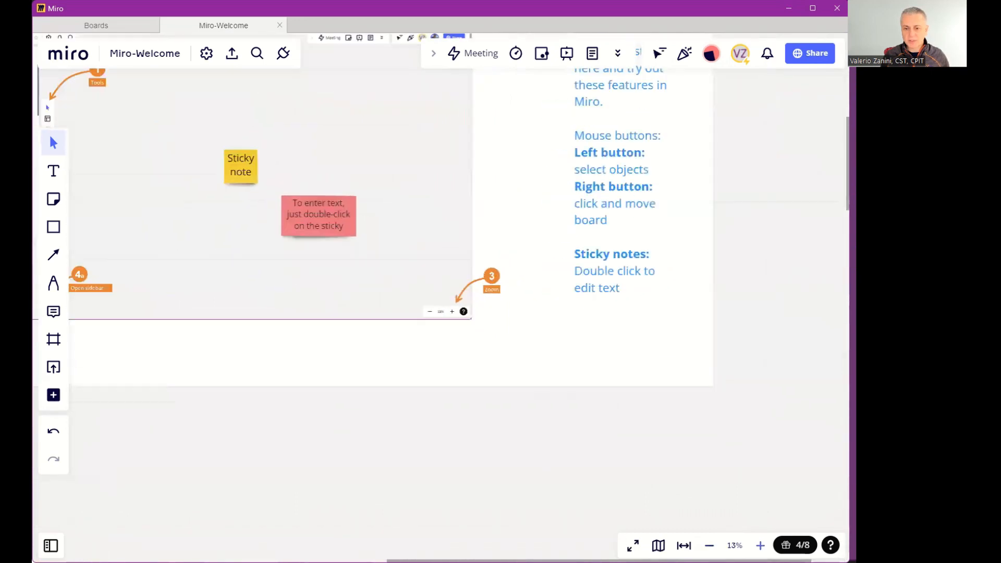
left_click(760, 546)
left_click(760, 545)
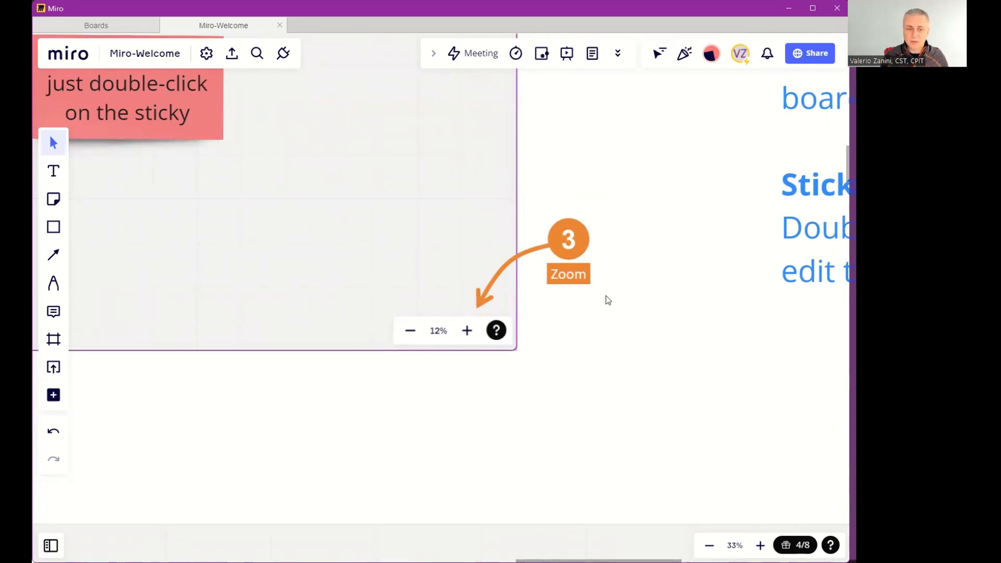
Move the pink "To enter text" sticky note up and over to the right edge of the pictured board window
scroll(606, 296, "down", 5)
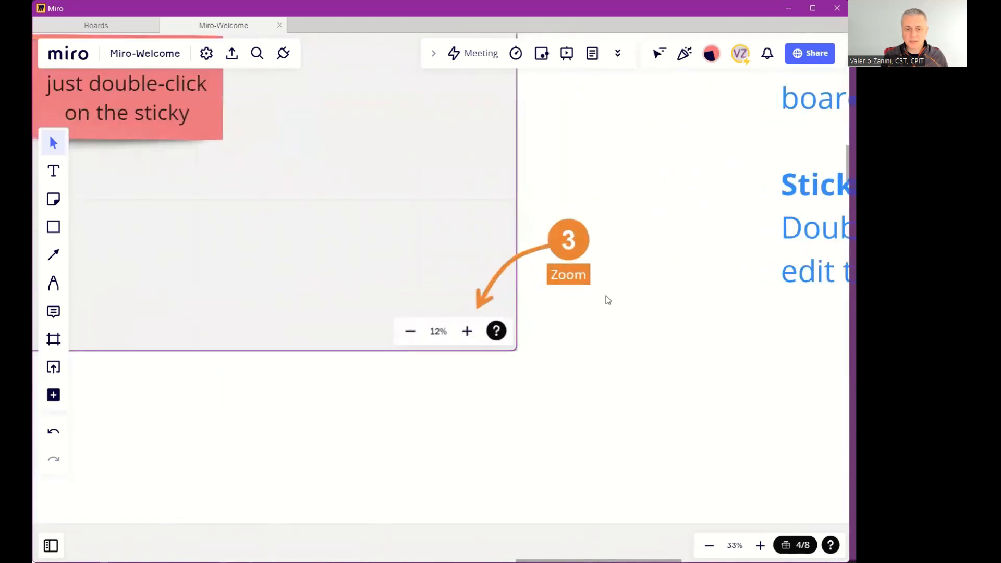
scroll(606, 296, "up", 3)
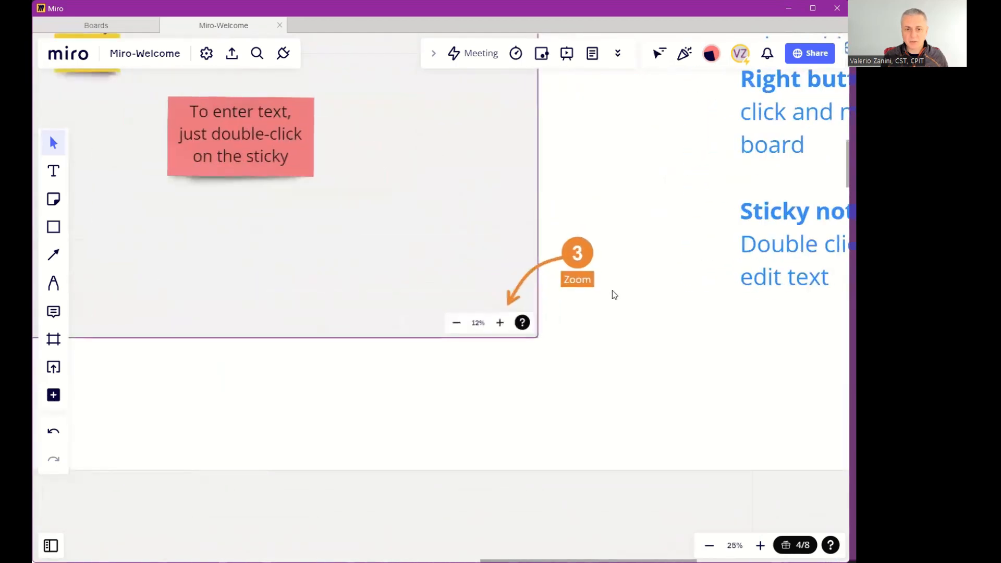
scroll(641, 245, "down", 3)
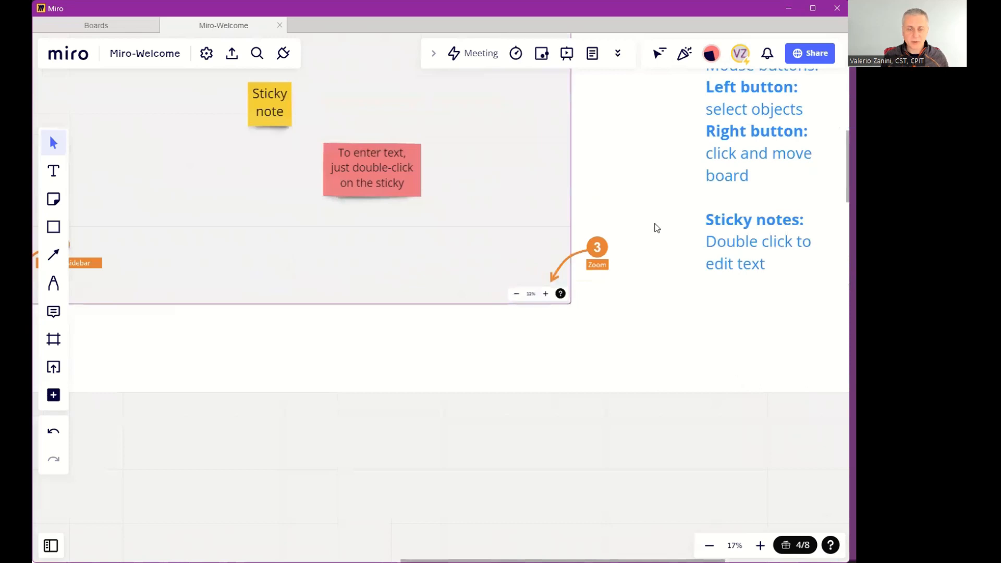
left_click_drag(661, 208, 519, 320)
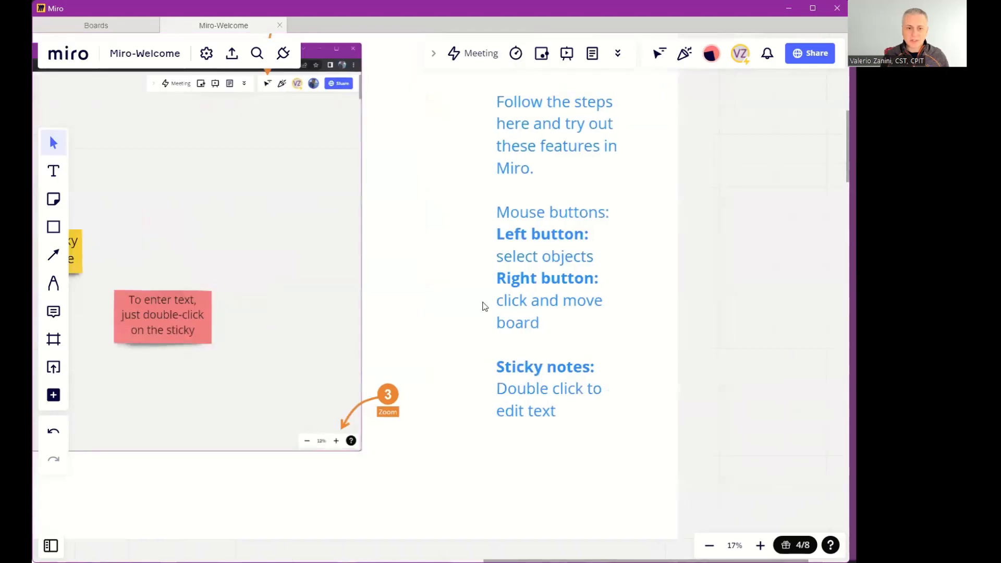
left_click_drag(512, 306, 495, 305)
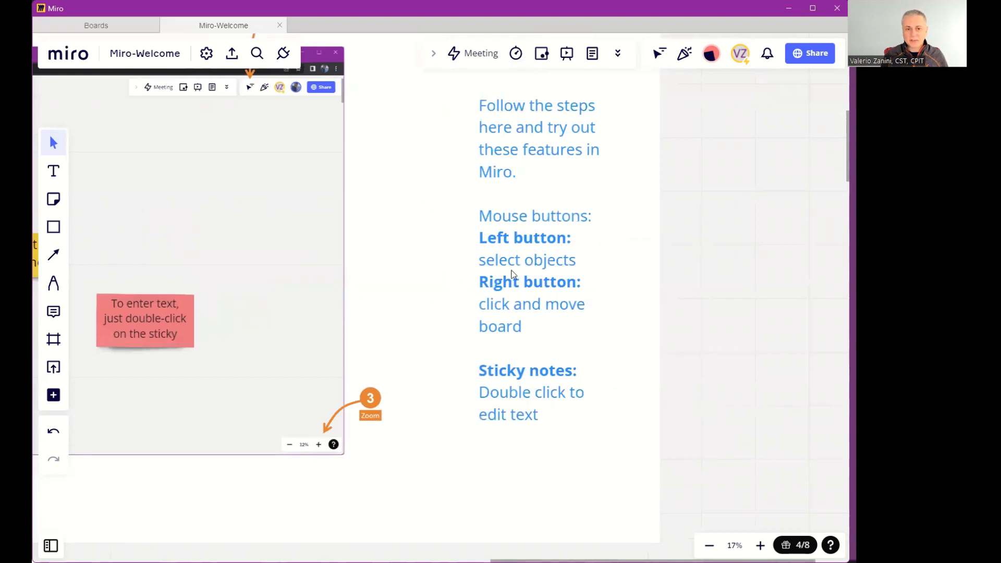
left_click_drag(153, 320, 301, 250)
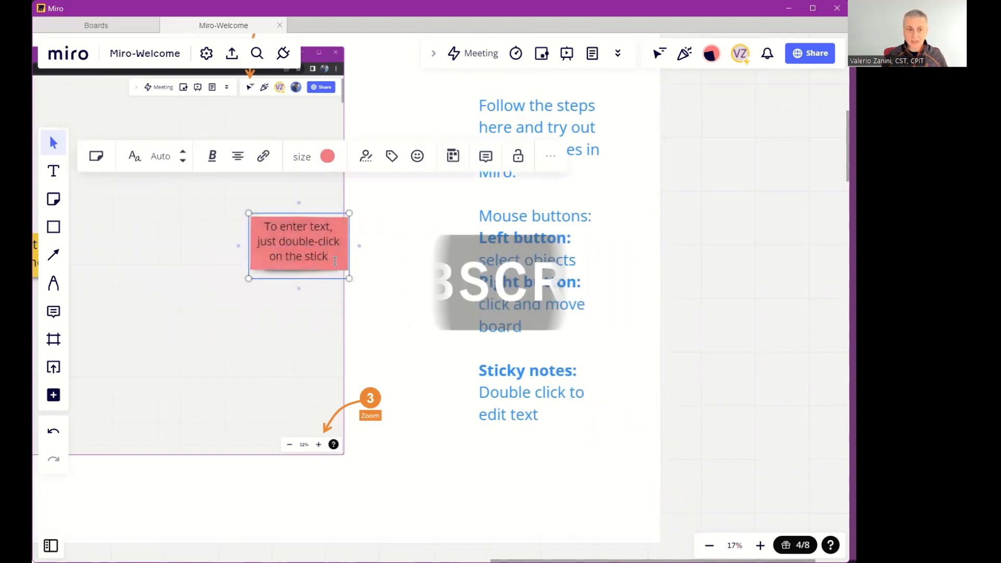
Retype the end of the pink sticky note's text as "on the sticky note" and finish editing
key("BackSpace")
key("BackSpace")
key("BackSpace")
key("BackSpace")
key("BackSpace")
key("BackSpace")
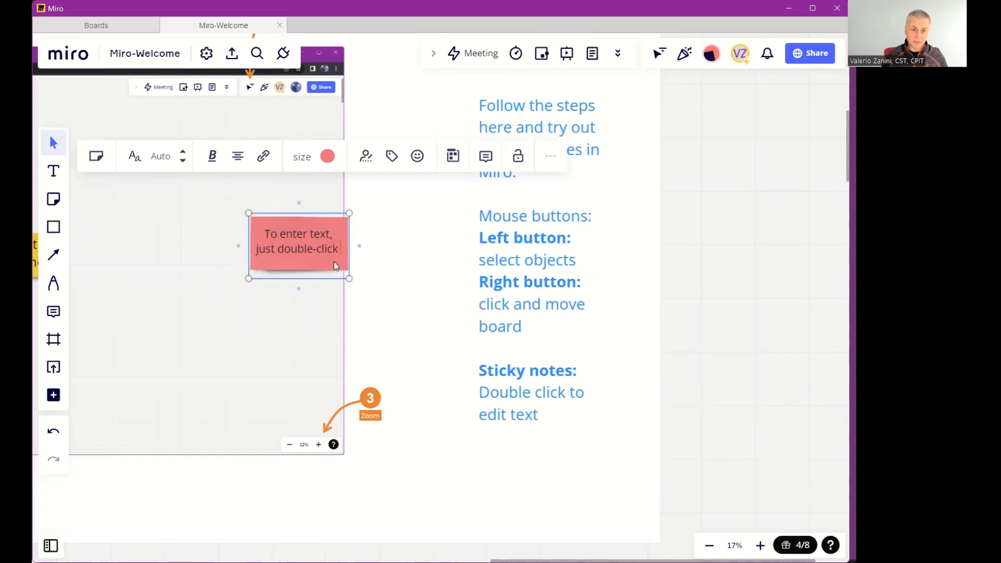
type("on the ")
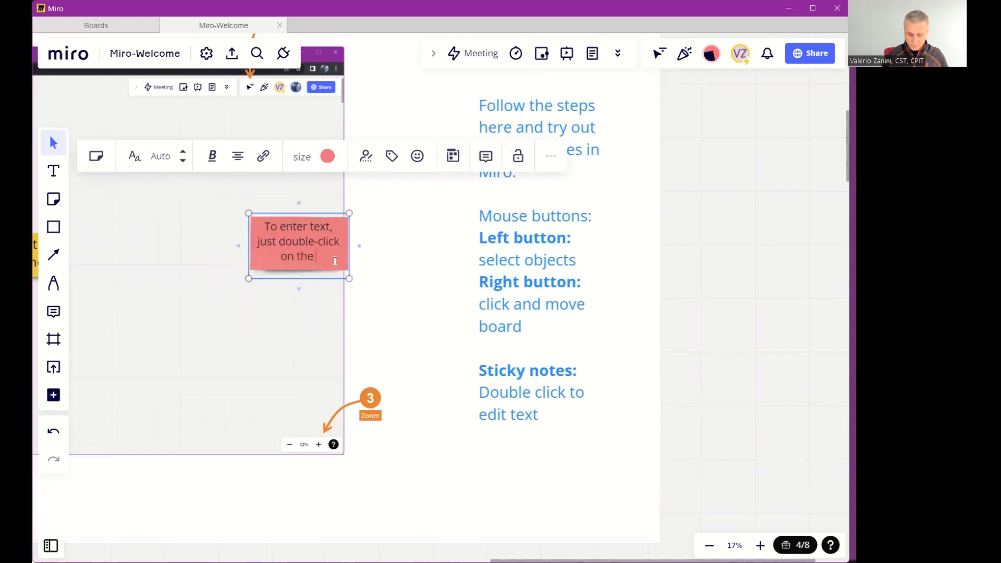
type("sticky")
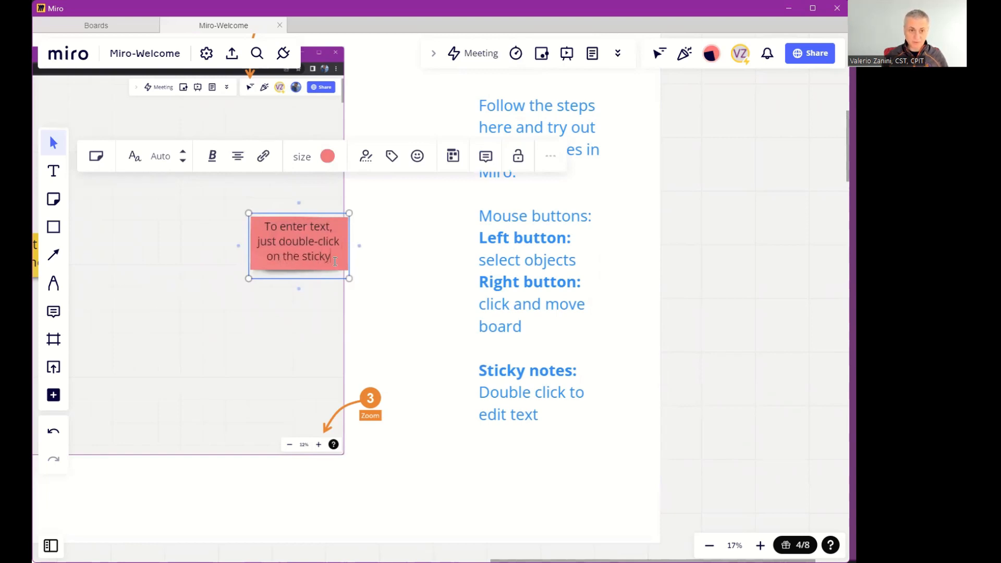
type(" note")
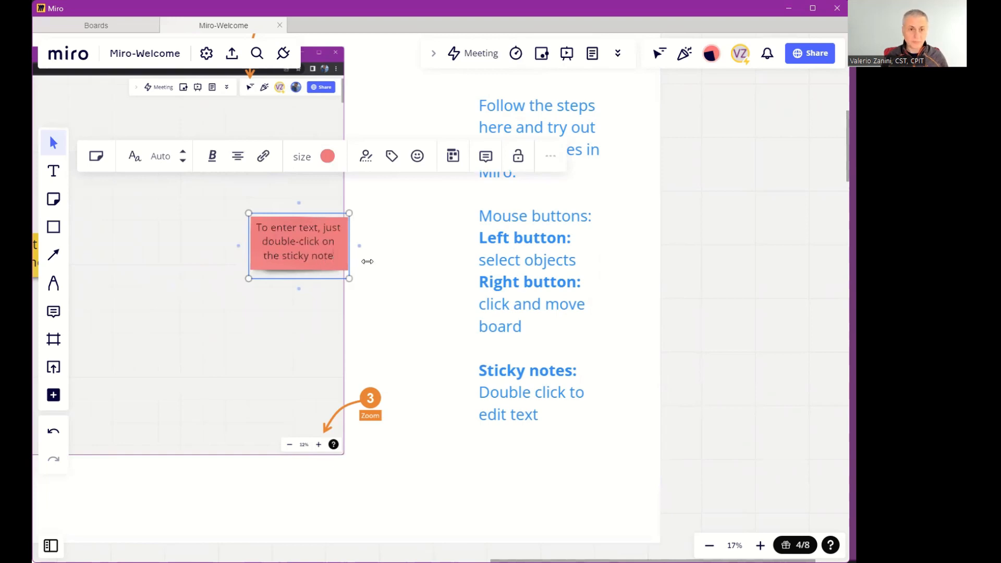
left_click(393, 261)
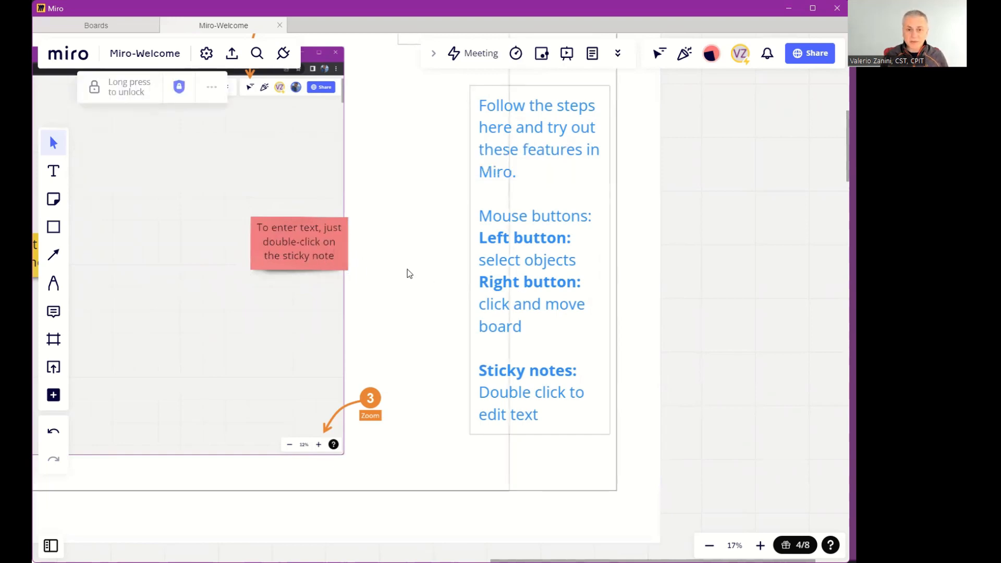
Pan around the Start here frame to examine its sticky notes and numbered callouts
left_click_drag(408, 269, 490, 295)
left_click_drag(237, 305, 402, 303)
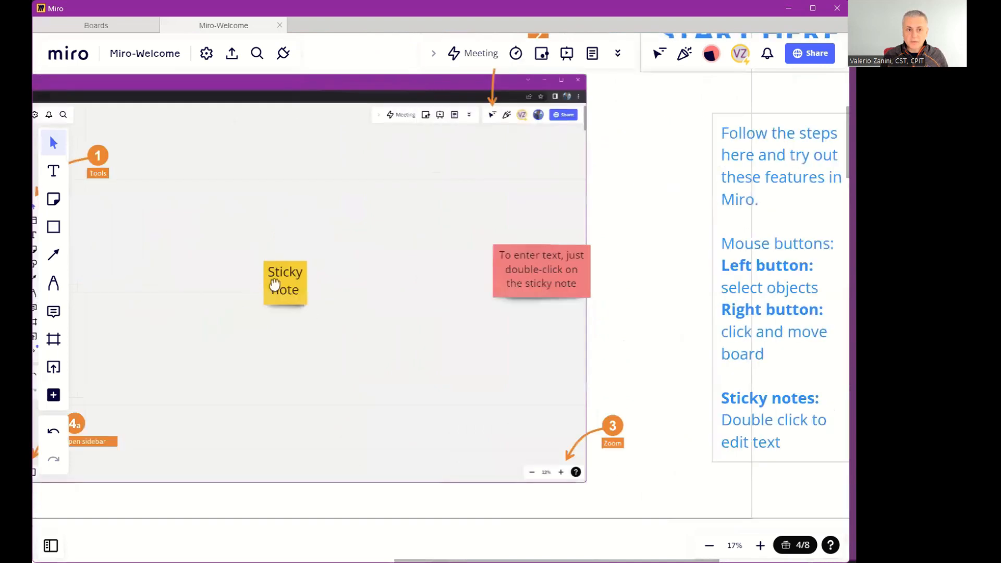
left_click_drag(275, 285, 407, 364)
left_click_drag(376, 310, 244, 299)
left_click_drag(541, 282, 626, 281)
left_click_drag(311, 293, 467, 279)
left_click_drag(229, 304, 289, 460)
left_click_drag(277, 267, 266, 409)
left_click_drag(290, 354, 322, 264)
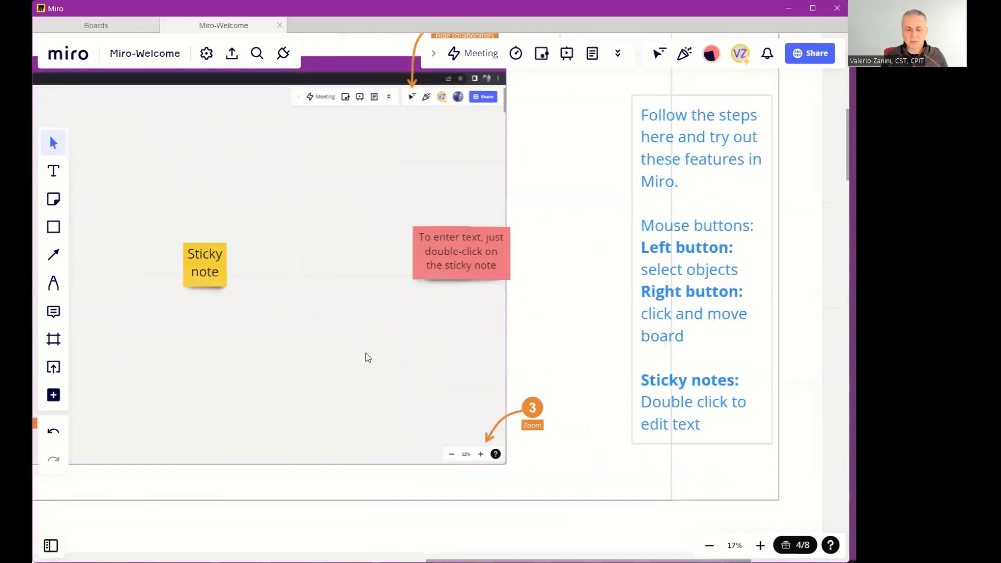
left_click_drag(366, 354, 481, 340)
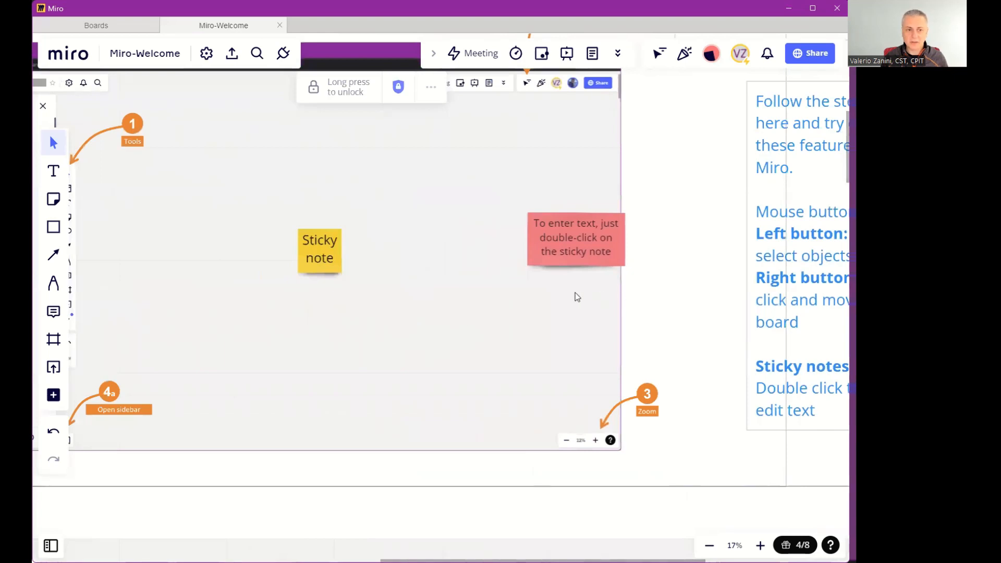
left_click_drag(426, 317, 469, 327)
scroll(469, 326, "down", 2)
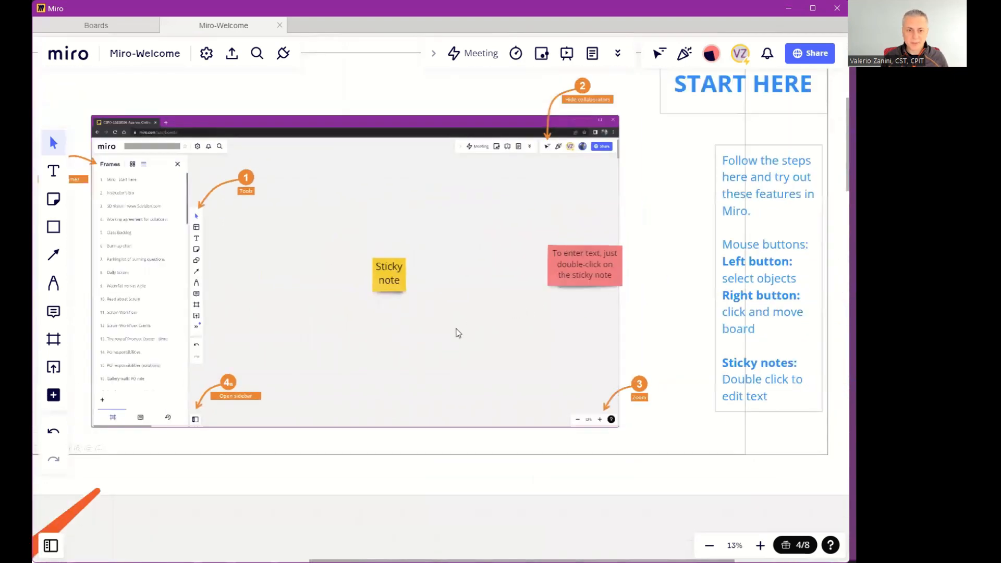
Go to the 4a Open sidebar callout in the Start here frame and open the board's list of frames
scroll(397, 374, "up", 4)
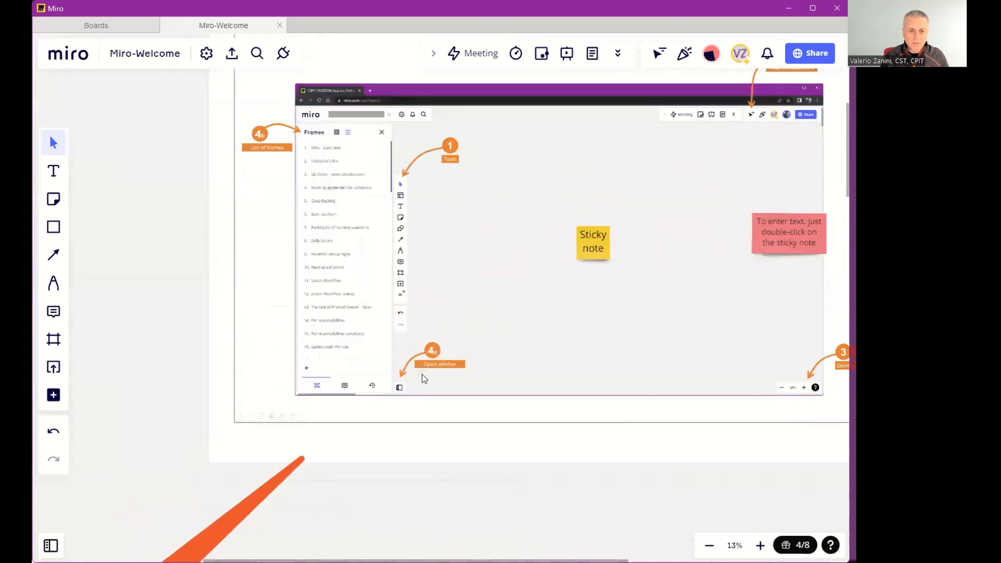
left_click_drag(412, 373, 525, 328)
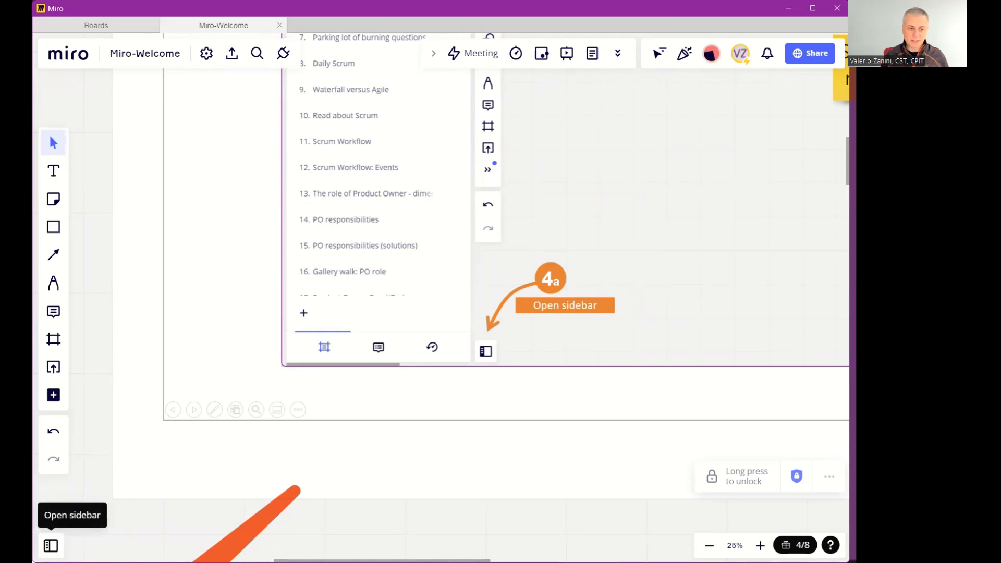
left_click(51, 546)
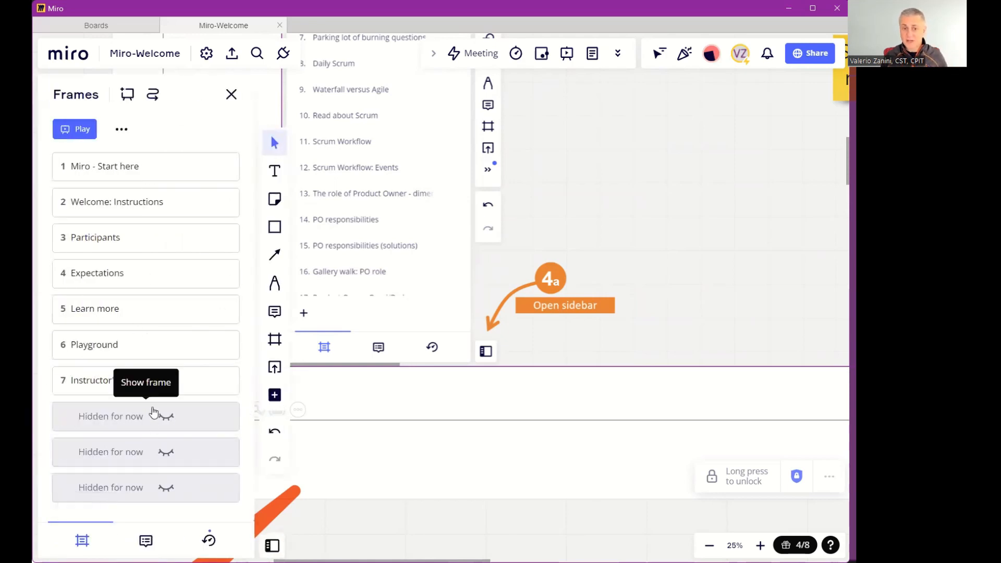
Visit the Start here, Instructions, Participants, Expectations, Learn more and Playground frames from the frames list, returning to Start here
left_click(142, 166)
left_click(138, 204)
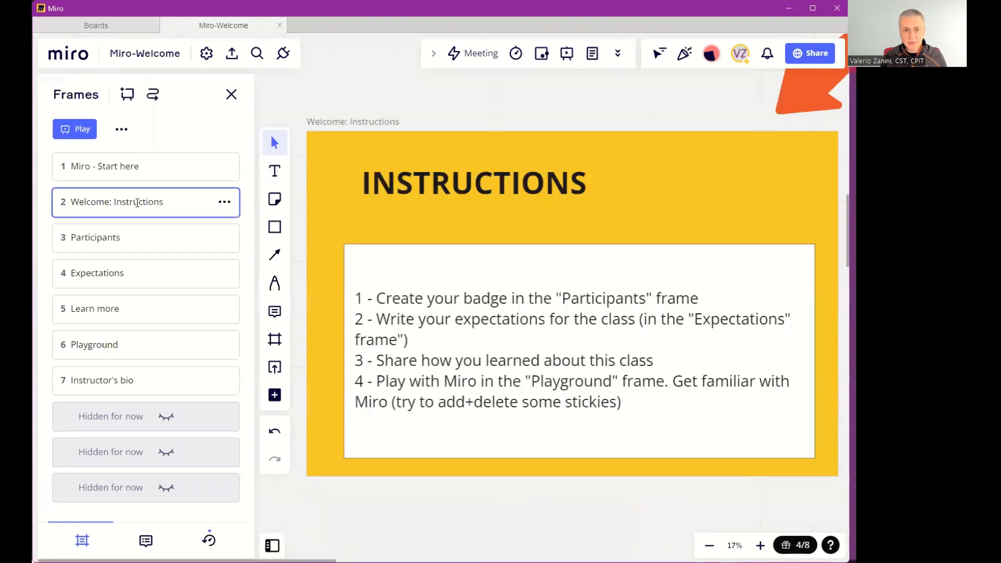
left_click(135, 238)
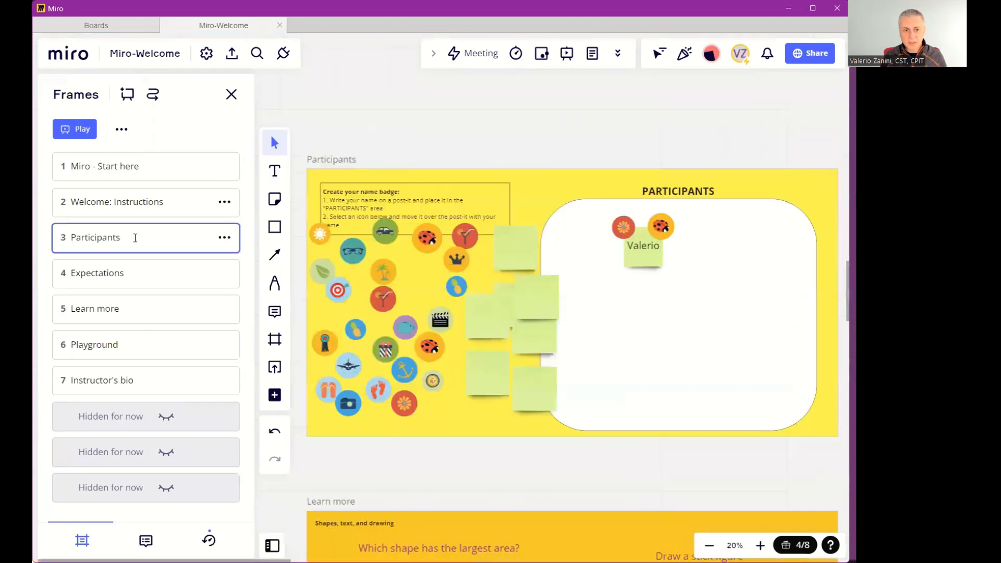
left_click(133, 278)
left_click(132, 309)
left_click(133, 344)
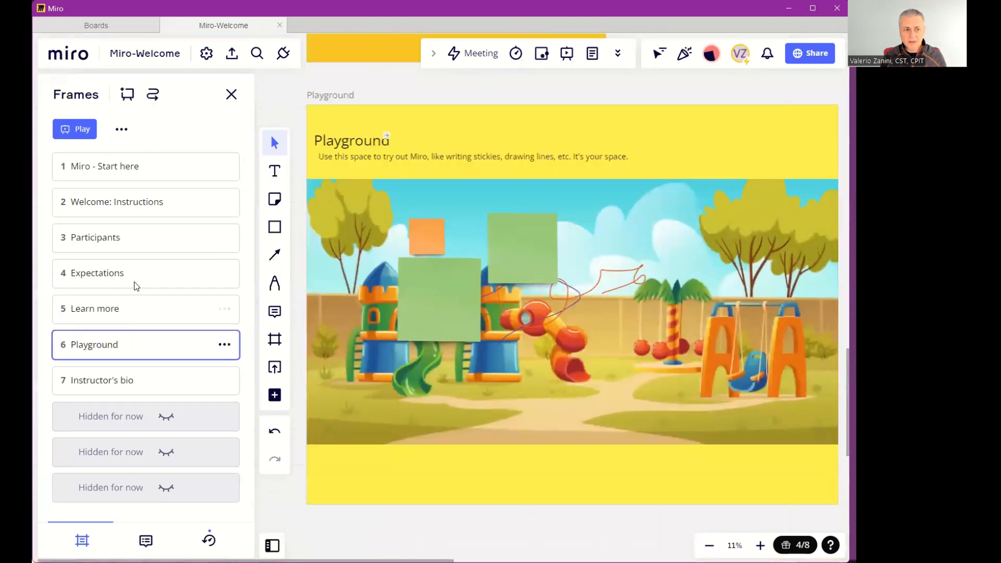
left_click(135, 242)
left_click(140, 204)
left_click(144, 173)
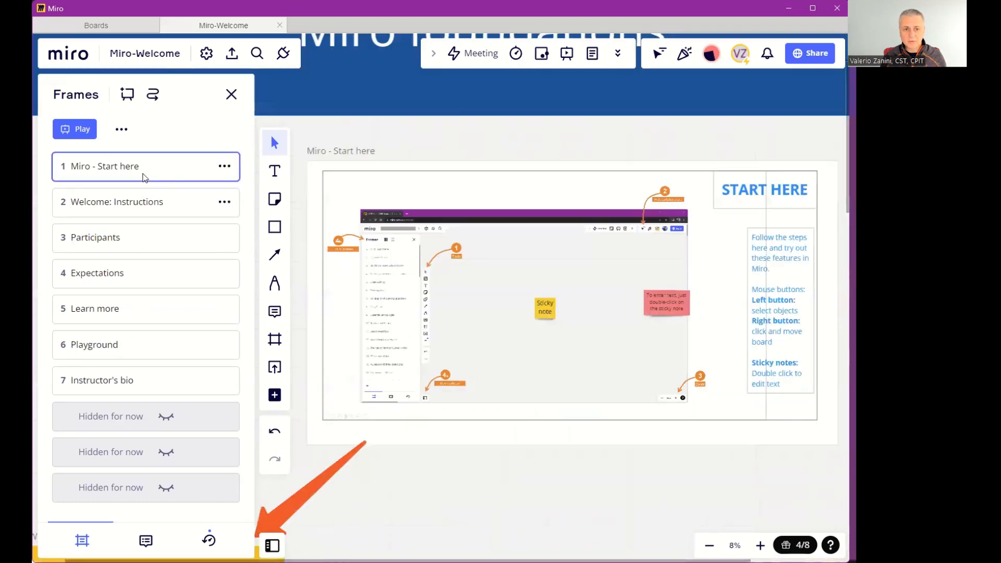
left_click(424, 141)
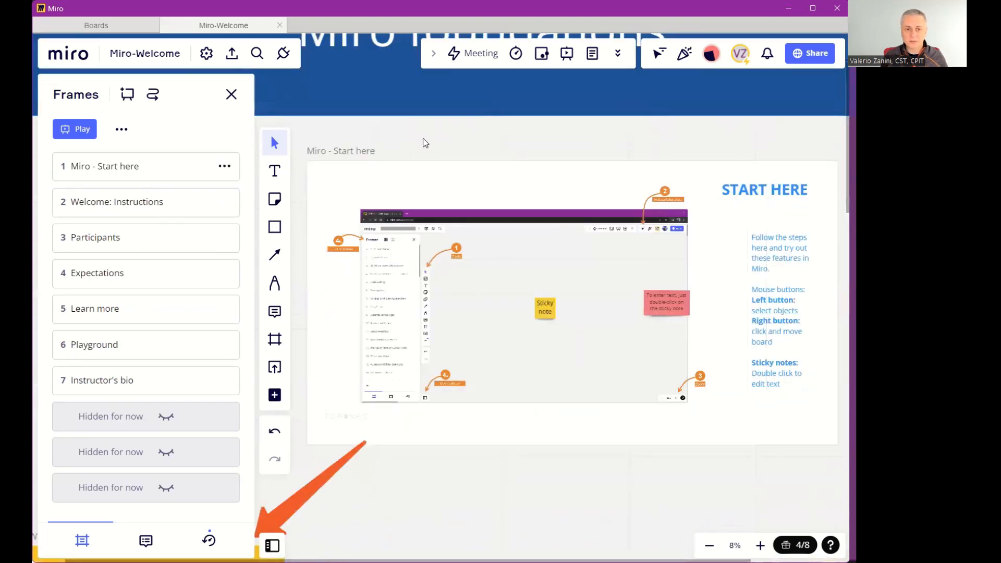
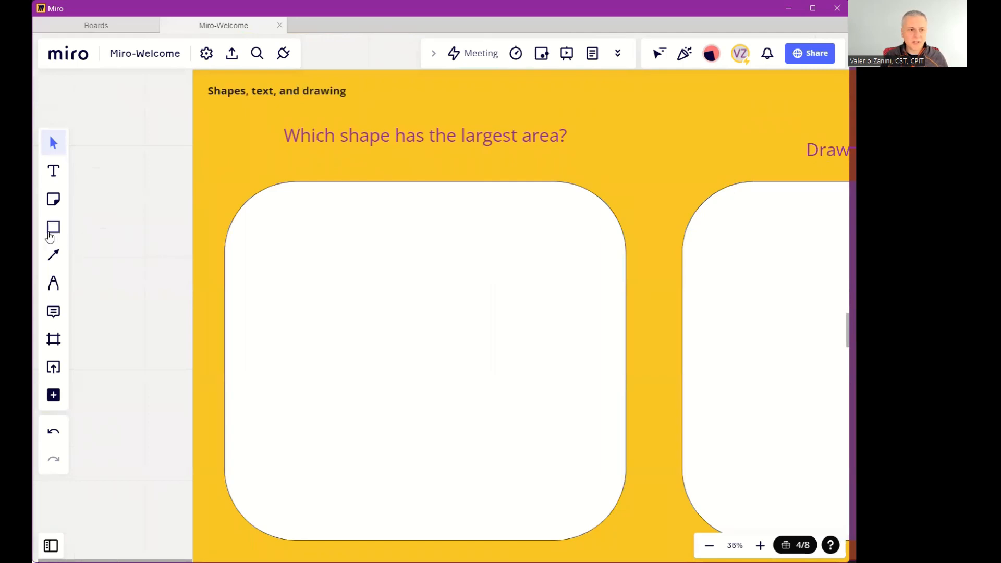
Draw a square inside the white area under "Which shape has the largest area?" and select it
left_click(53, 227)
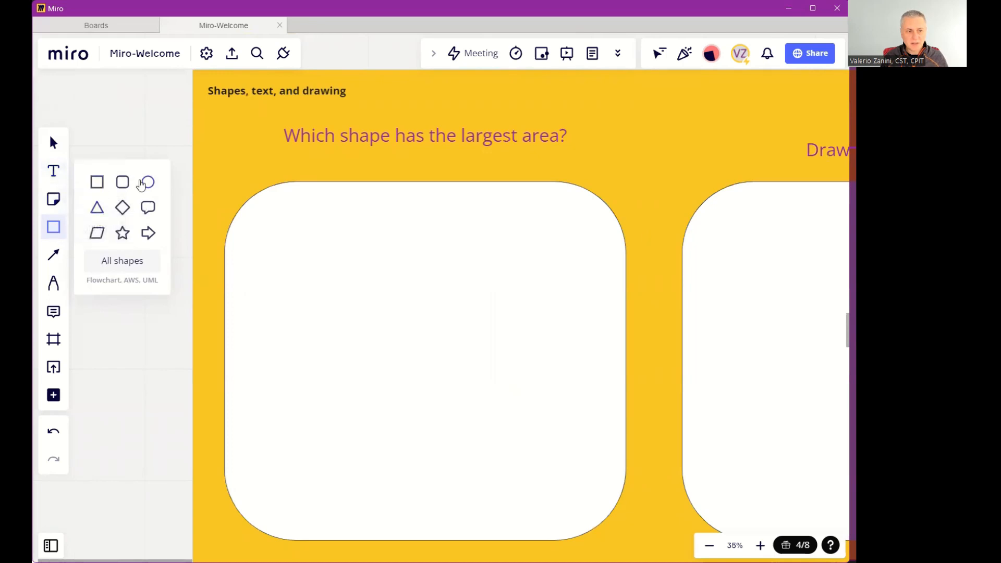
left_click(97, 182)
left_click_drag(298, 227, 474, 400)
left_click(521, 311)
left_click(409, 290)
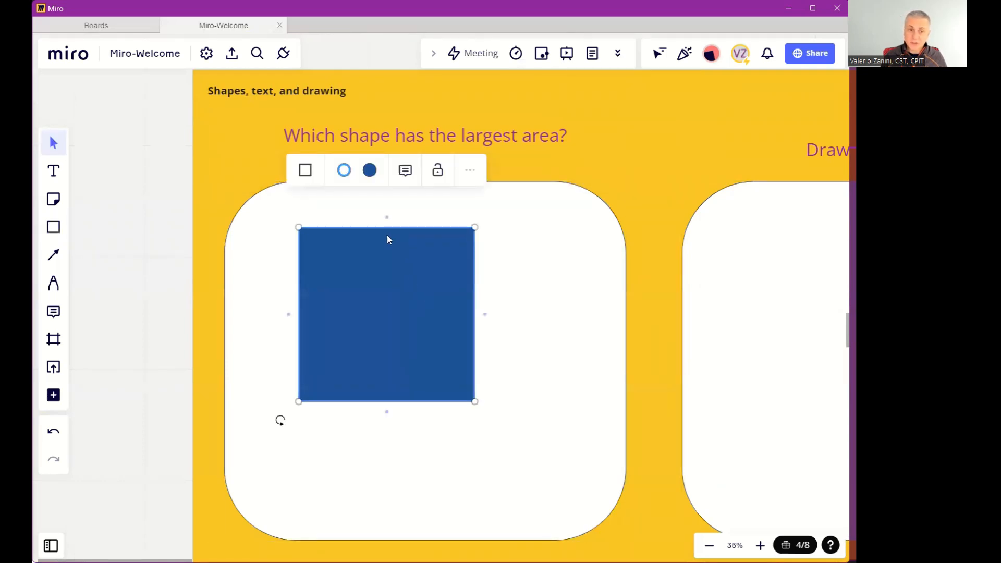
Give the square a lime green fill and a purple border
left_click(369, 170)
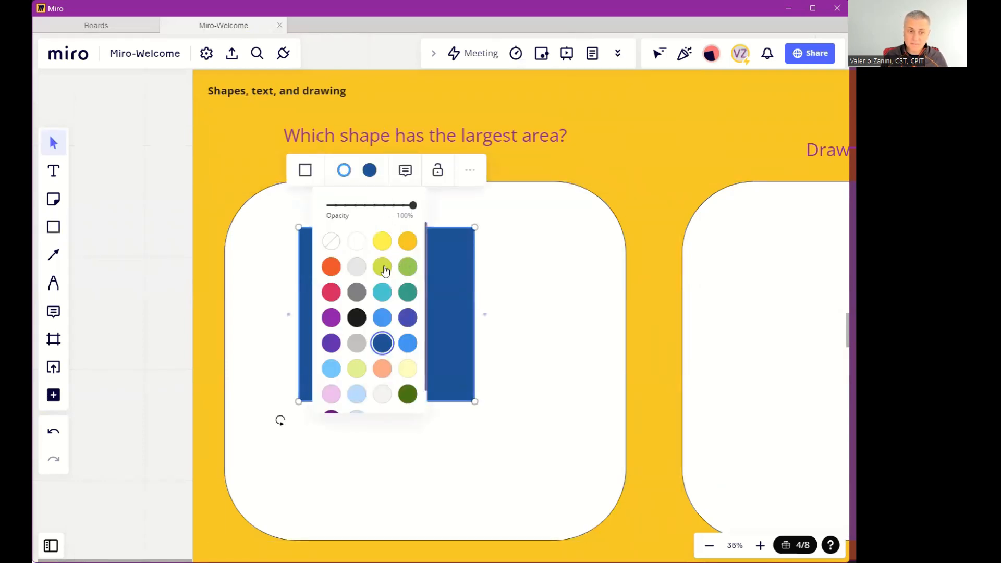
left_click(384, 268)
left_click(349, 172)
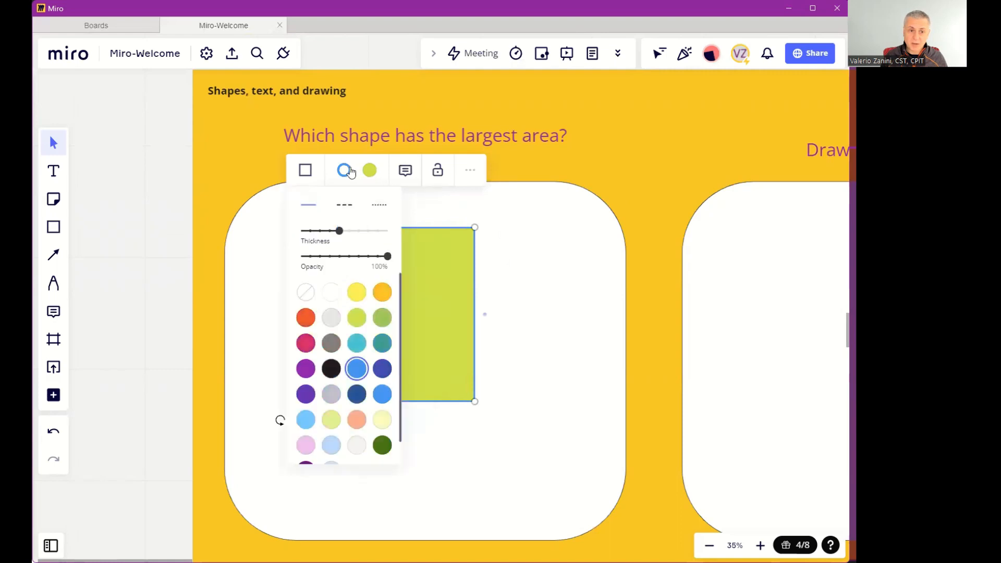
left_click(306, 368)
left_click(539, 322)
Thicken the square's purple border and move the square slightly up and to the left in the white area
left_click(437, 296)
left_click(344, 171)
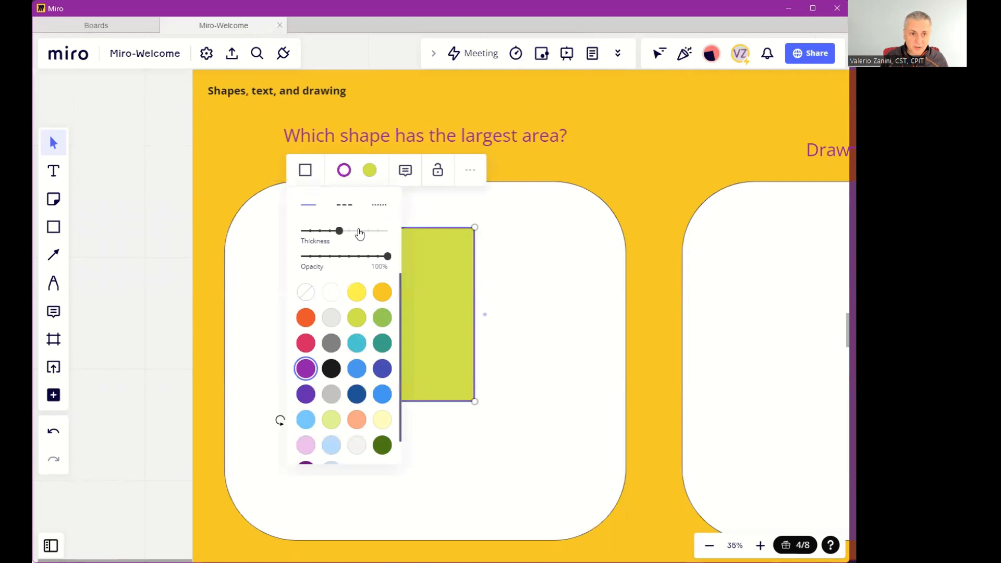
left_click_drag(343, 235, 374, 237)
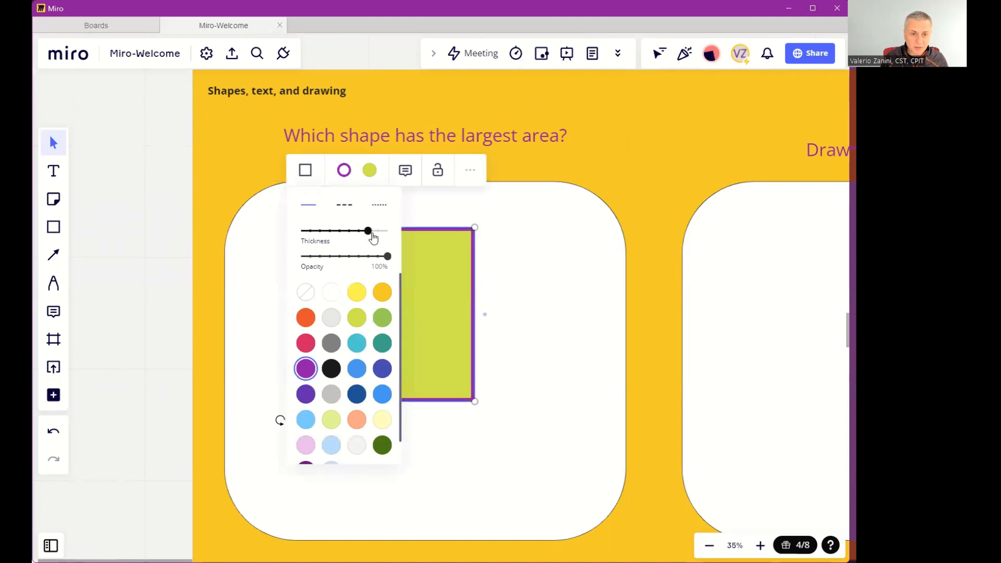
left_click(584, 250)
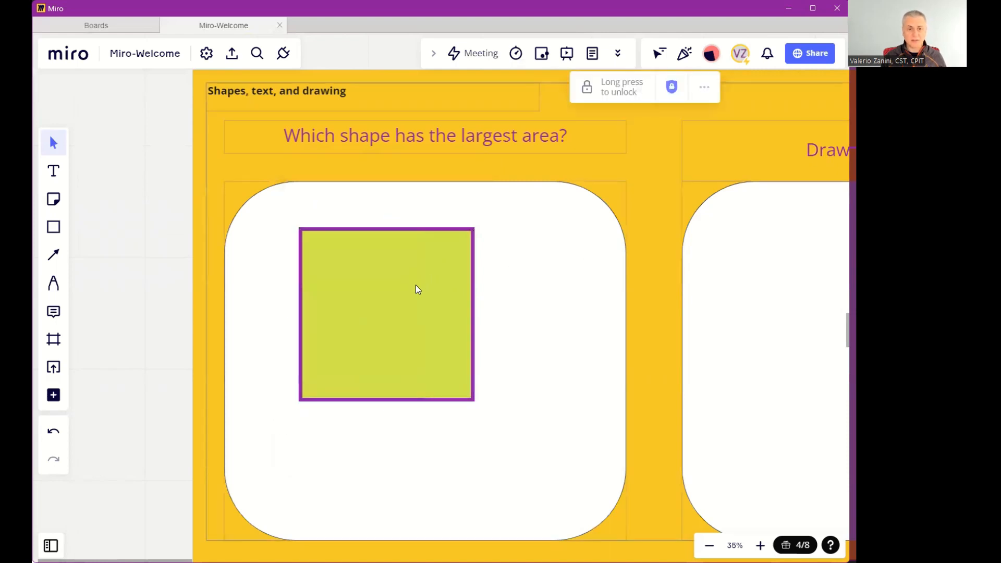
left_click_drag(402, 279, 406, 305)
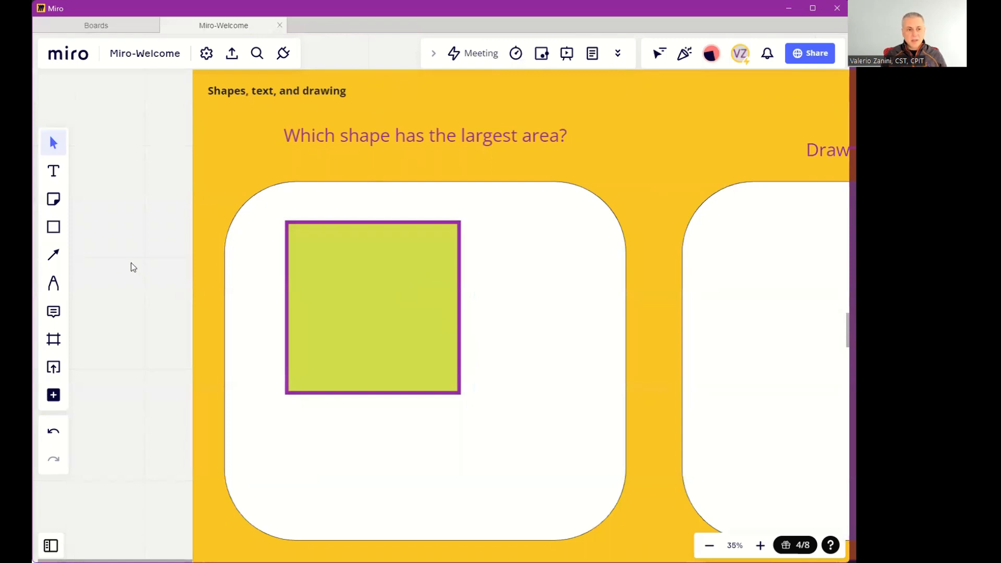
left_click(51, 231)
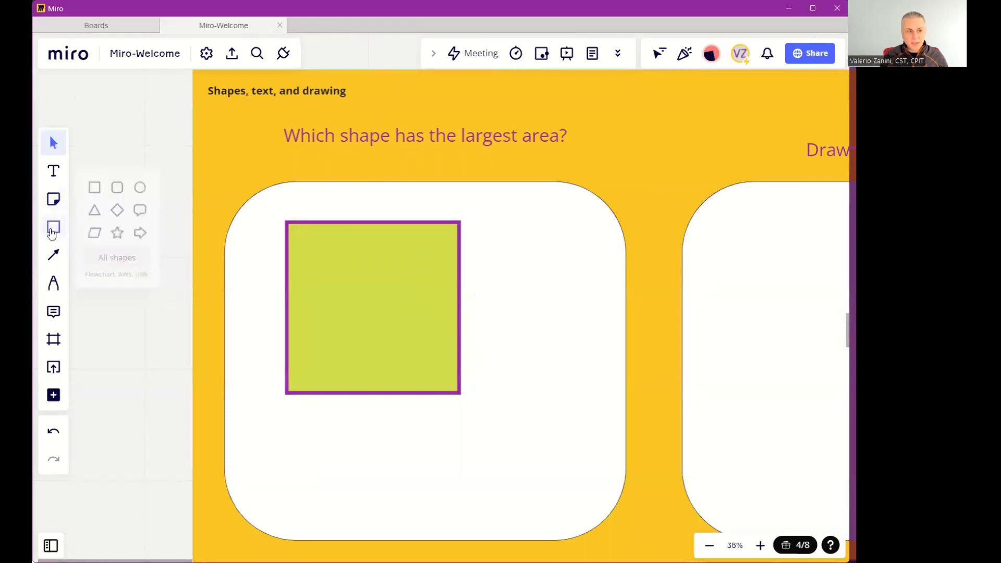
left_click(149, 183)
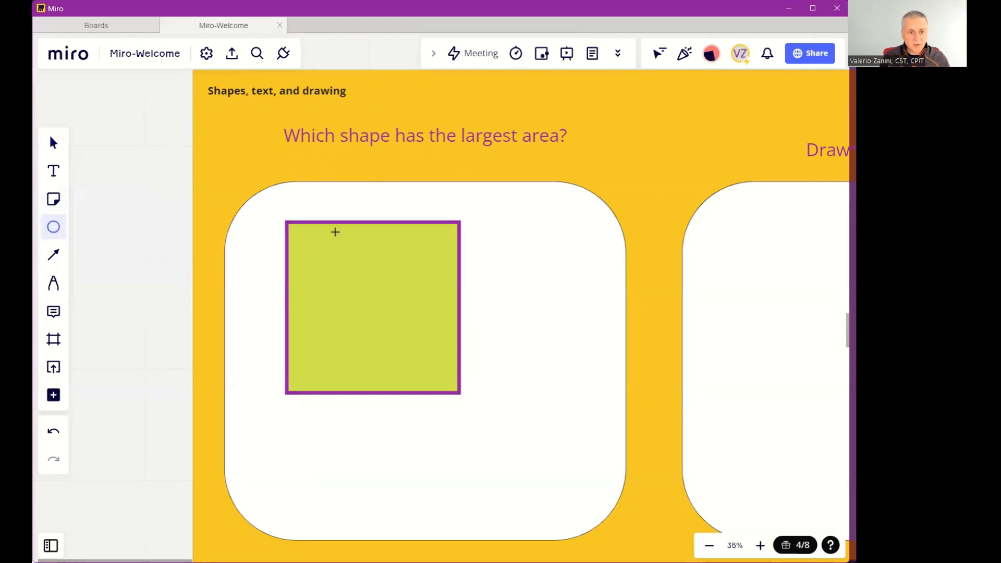
key("Escape")
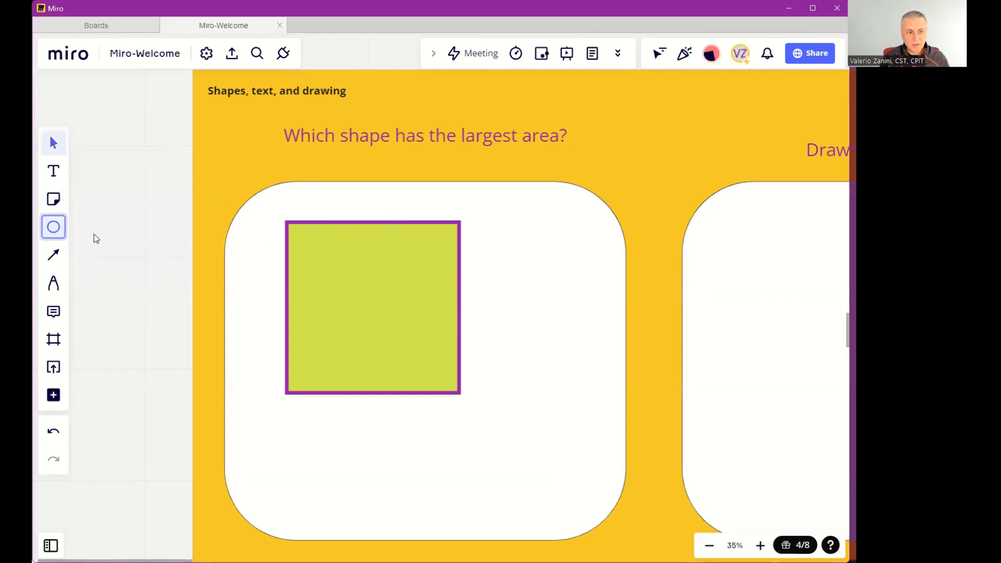
Draw a circle roughly the square's size, overlapping the right half of the square
left_click(64, 231)
left_click(145, 183)
left_click_drag(389, 197, 581, 390)
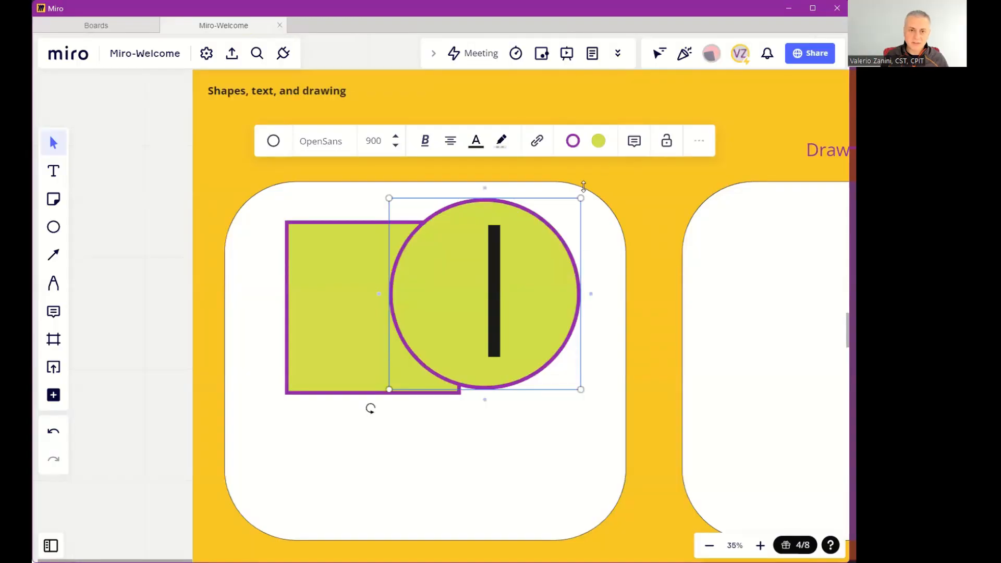
Give the circle a blue fill and an orange border
left_click(599, 142)
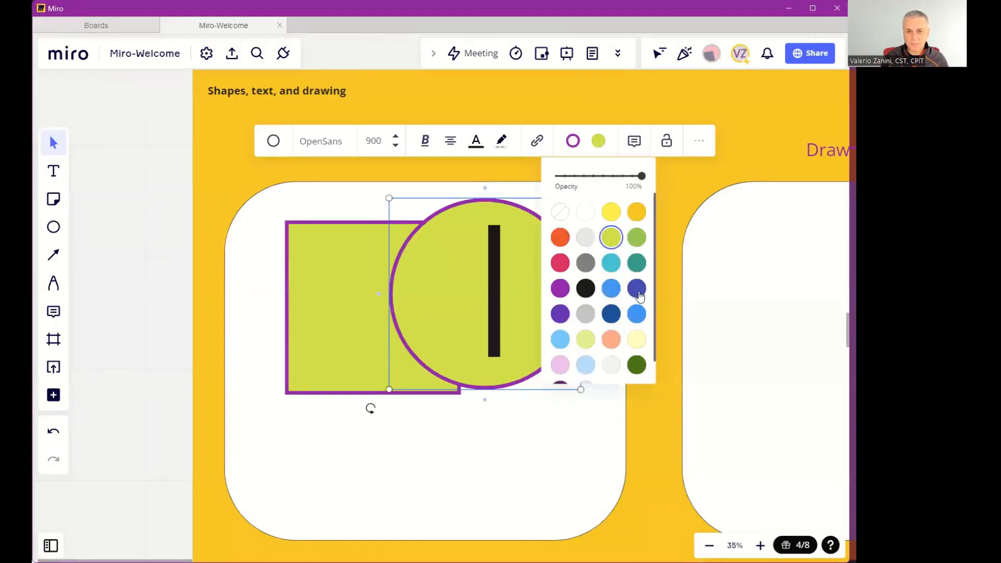
left_click(637, 313)
left_click(573, 141)
left_click(535, 288)
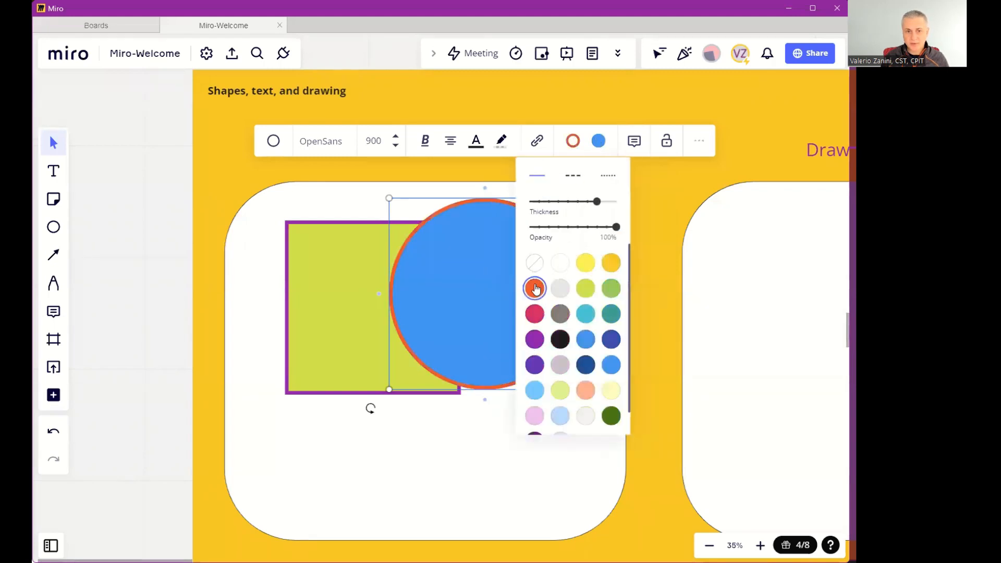
left_click(678, 242)
Move the circle onto the square and resize it to fit exactly within the square's edges
left_click_drag(476, 297, 455, 366)
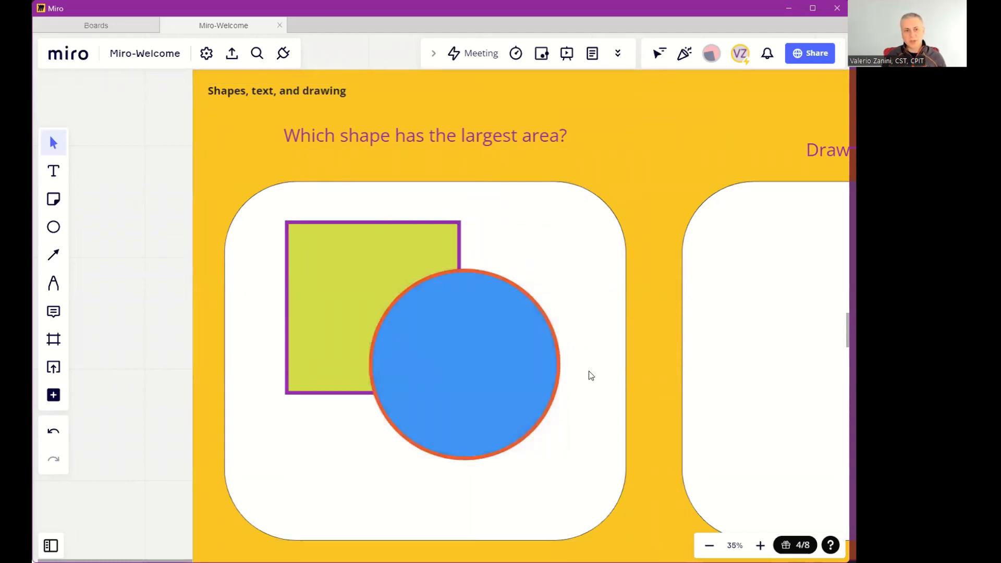
left_click_drag(490, 385, 410, 334)
mouse_move(473, 412)
left_mouse_down()
mouse_move(463, 398)
mouse_move(481, 394)
left_mouse_up()
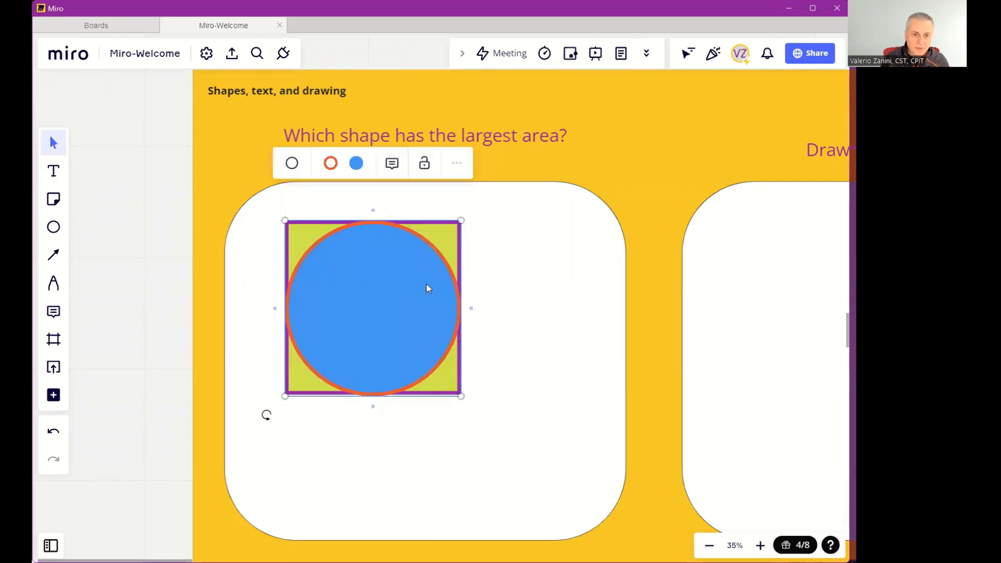
left_click(639, 215)
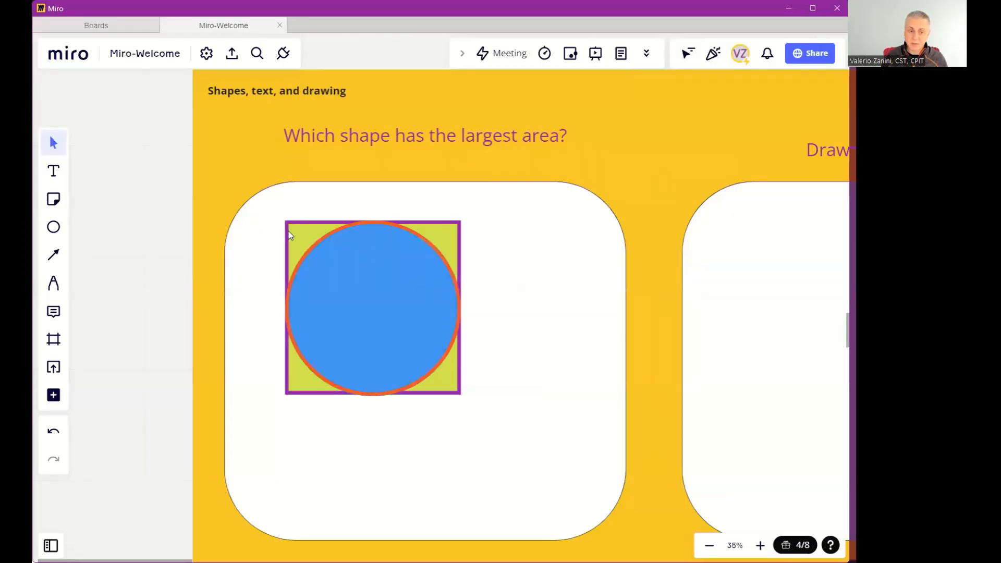
Add the text "The shape with the largest area is the square" below the square
left_click(55, 176)
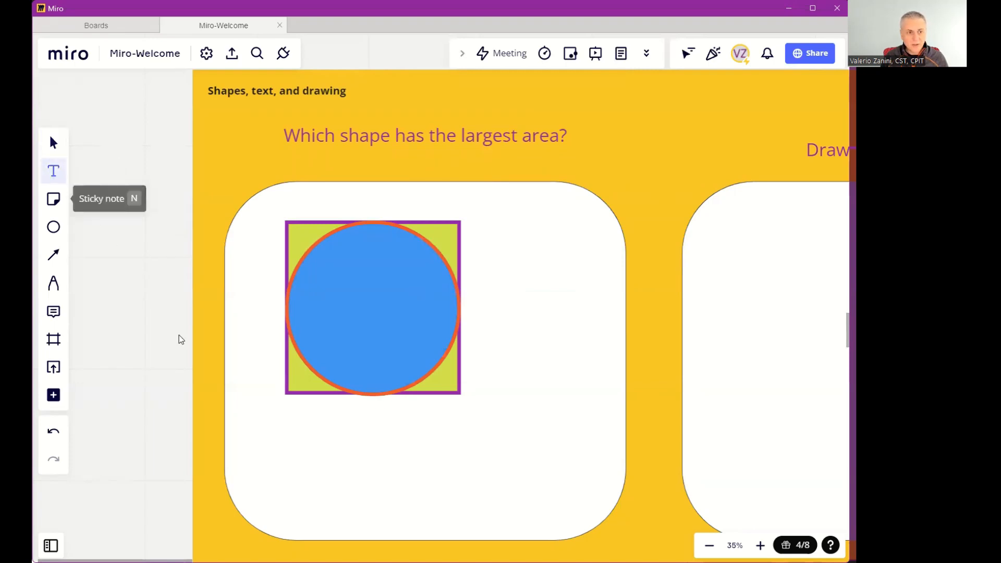
left_click(370, 420)
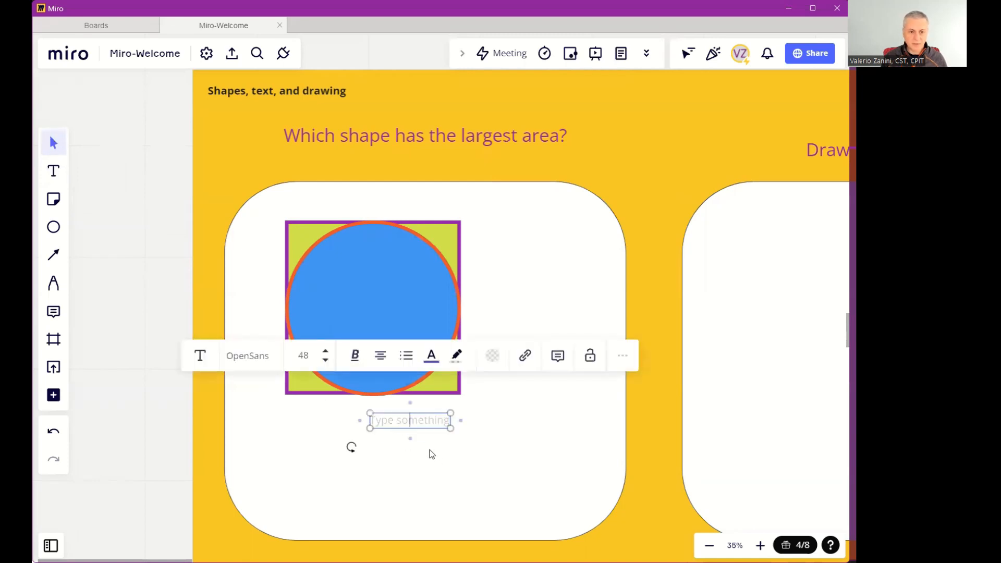
type("Th")
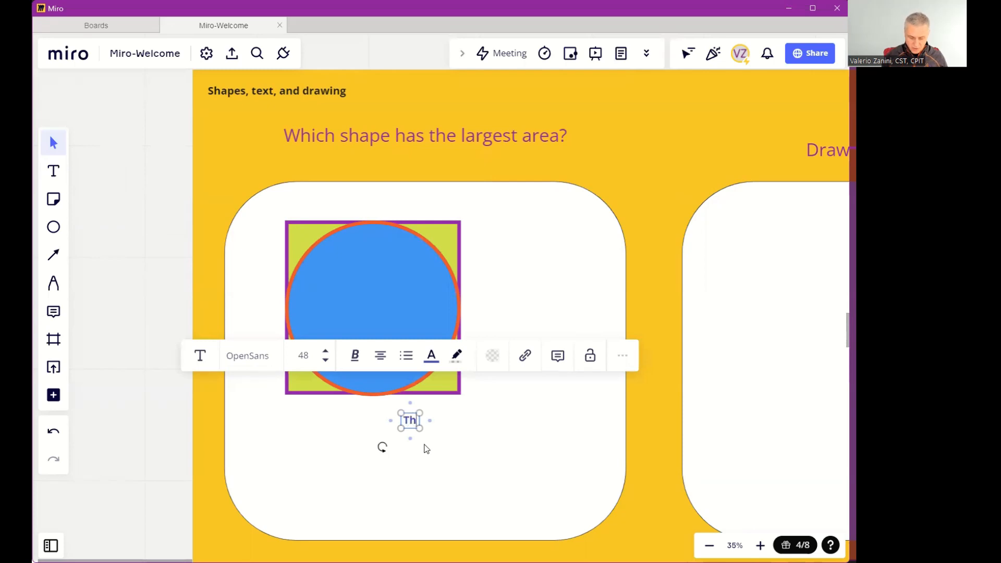
type("e shape")
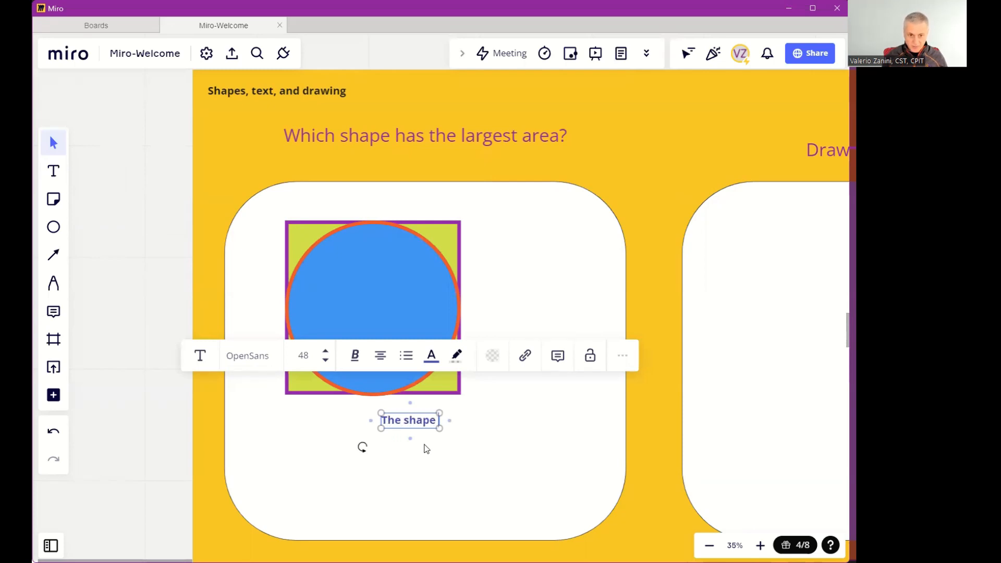
type(" with the l")
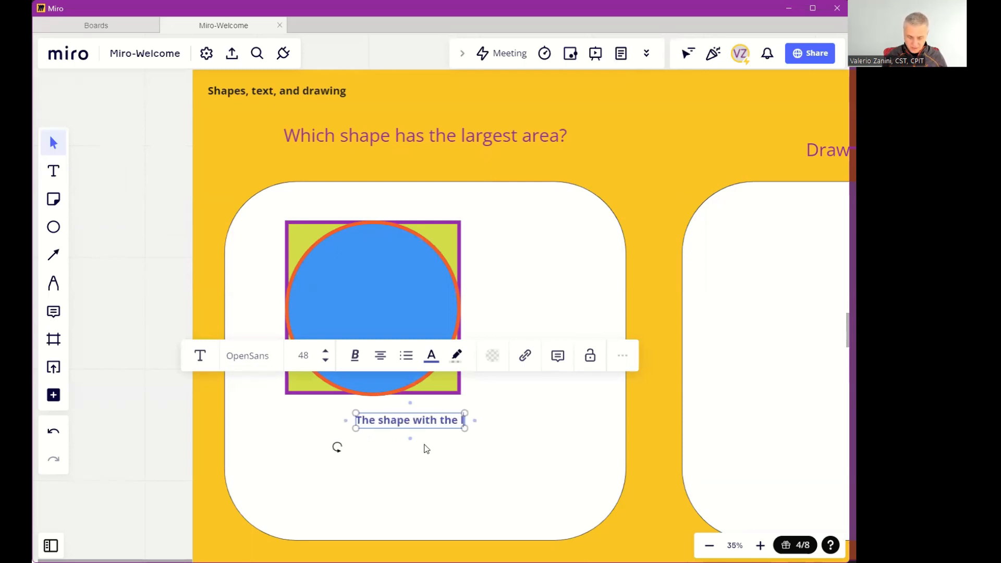
type("argest area is")
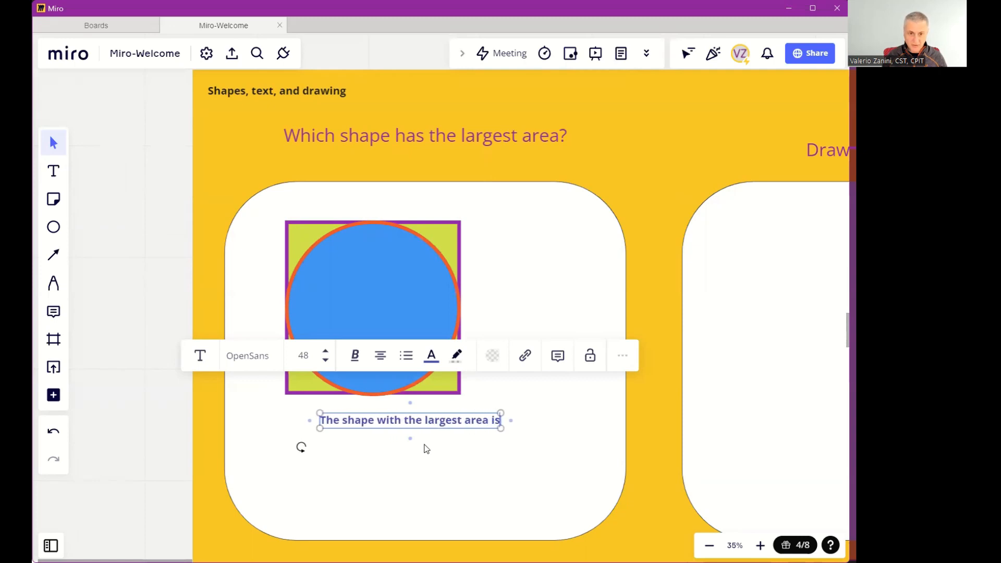
type(" the square")
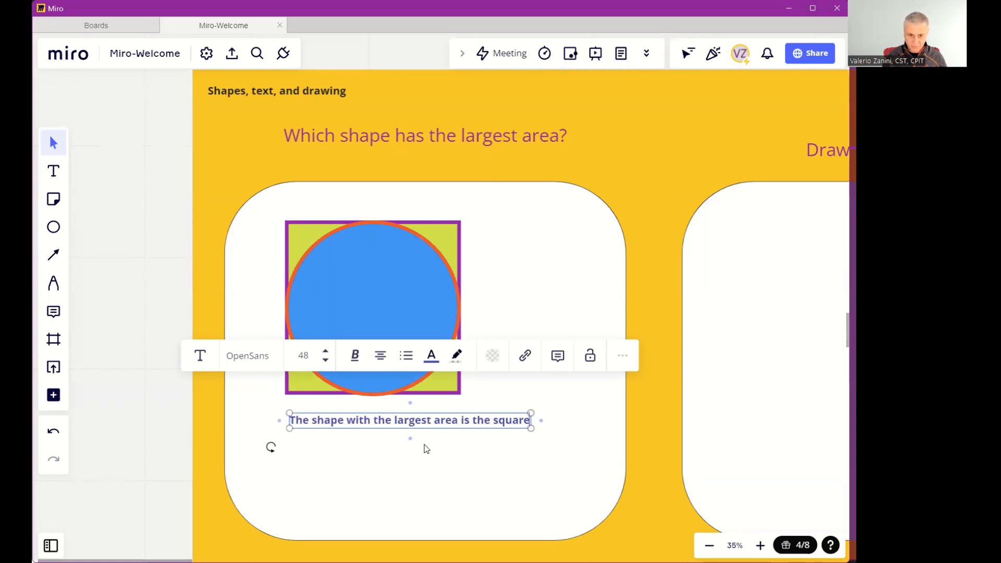
left_click(446, 450)
Move the answer text up and left so it sits centered just beneath the square, and select it
left_click_drag(436, 425, 393, 419)
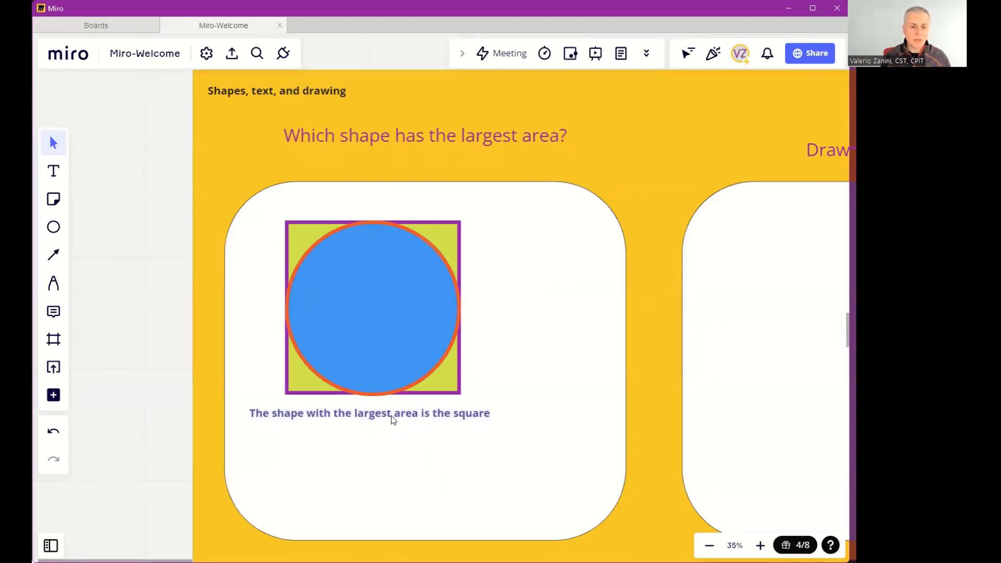
left_click(392, 420)
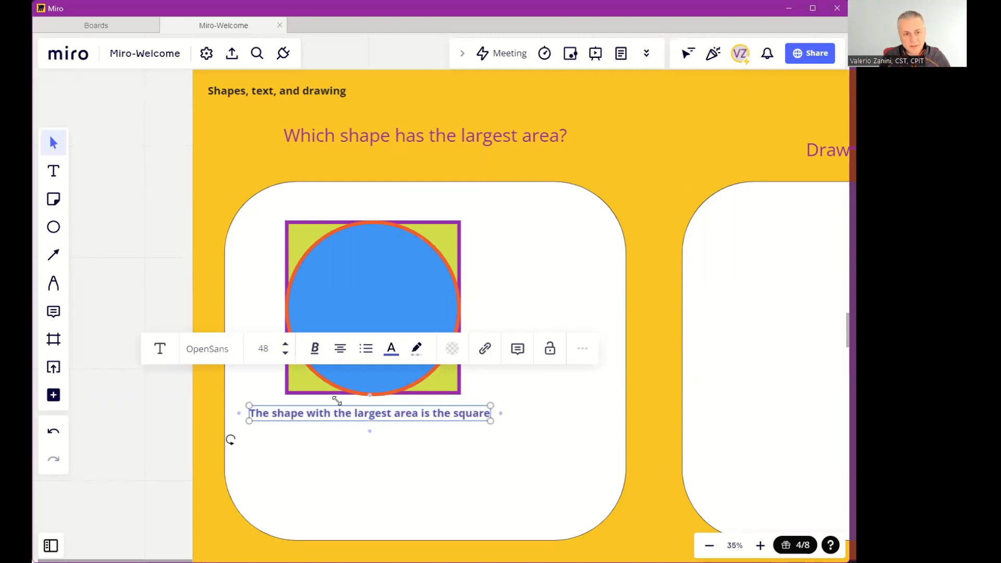
Set the answer text below the square to font size 64 and remove its bold formatting
left_click(285, 348)
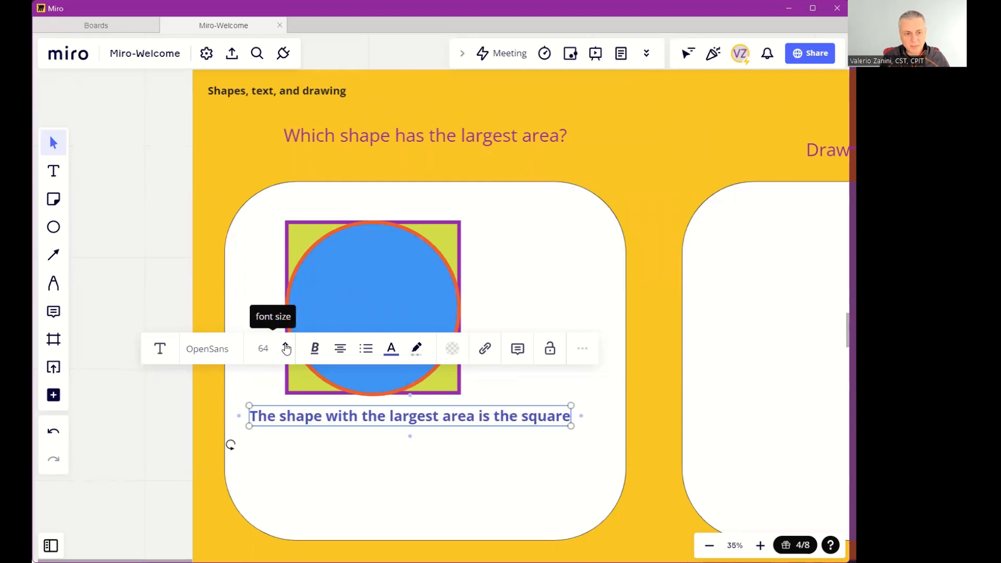
left_click(315, 348)
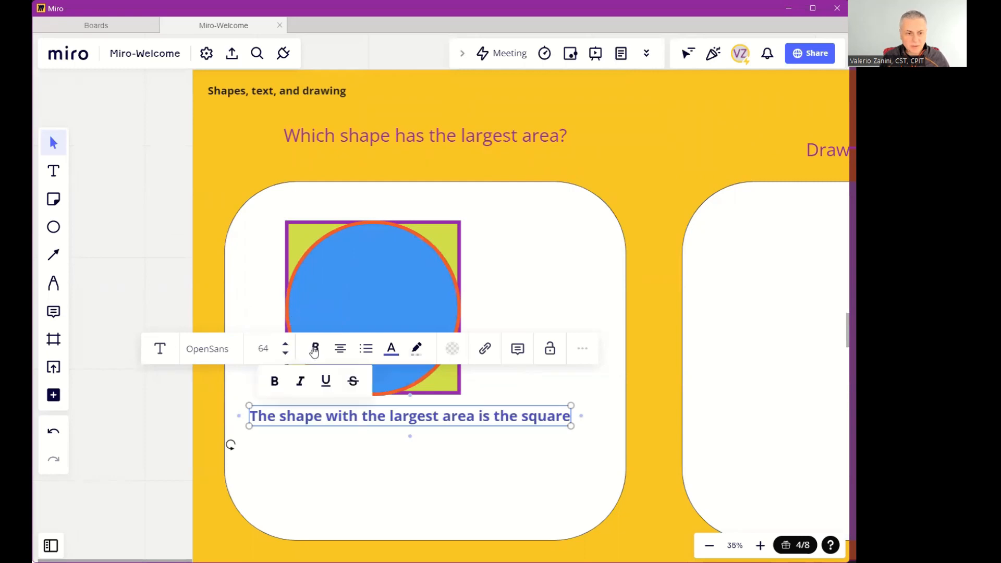
left_click(279, 385)
left_click(380, 481)
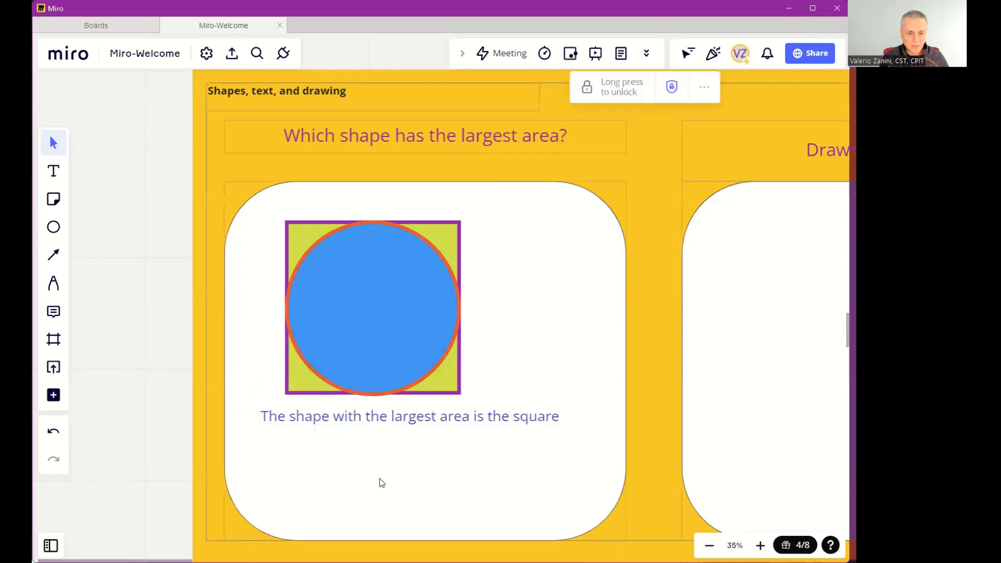
Change the answer text's color to crimson red and reposition it just beneath the square
left_click(382, 419)
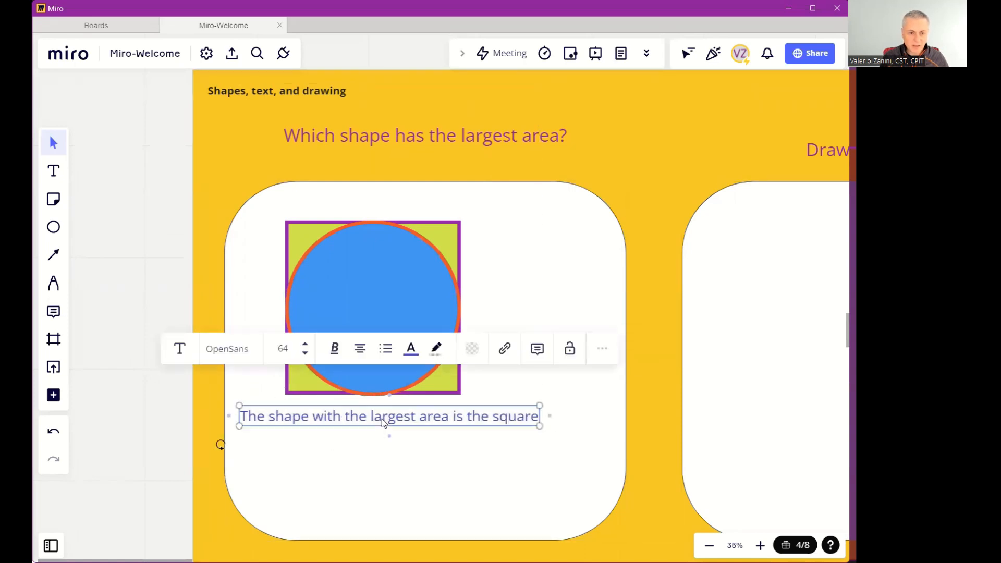
left_click(414, 354)
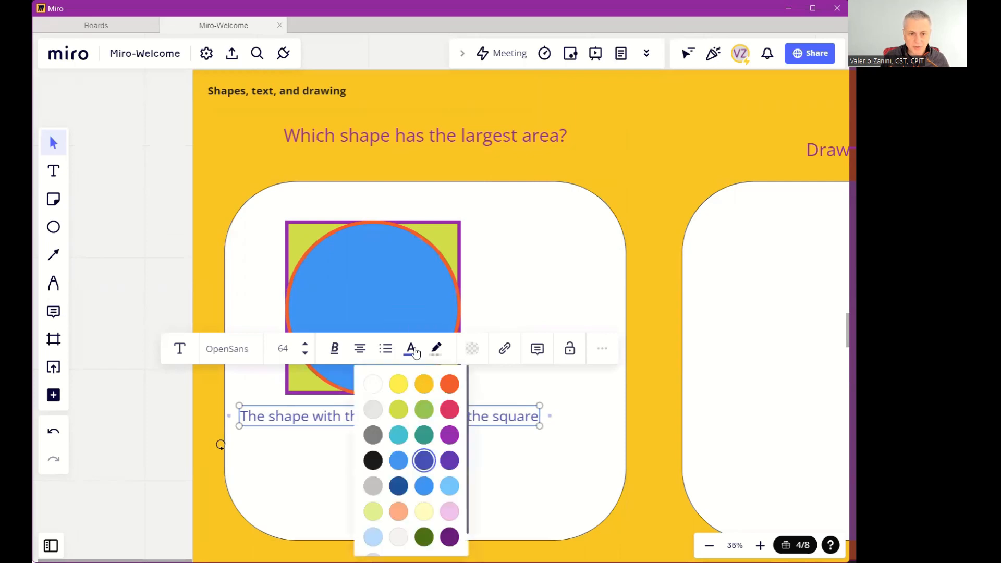
left_click(449, 409)
left_click(432, 470)
left_click_drag(391, 420, 387, 442)
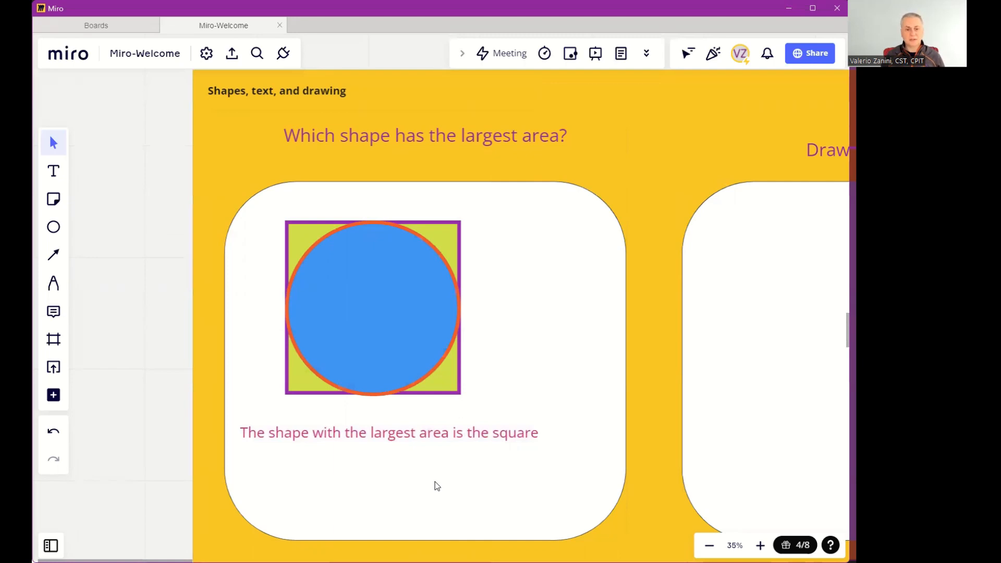
left_click_drag(388, 431, 394, 421)
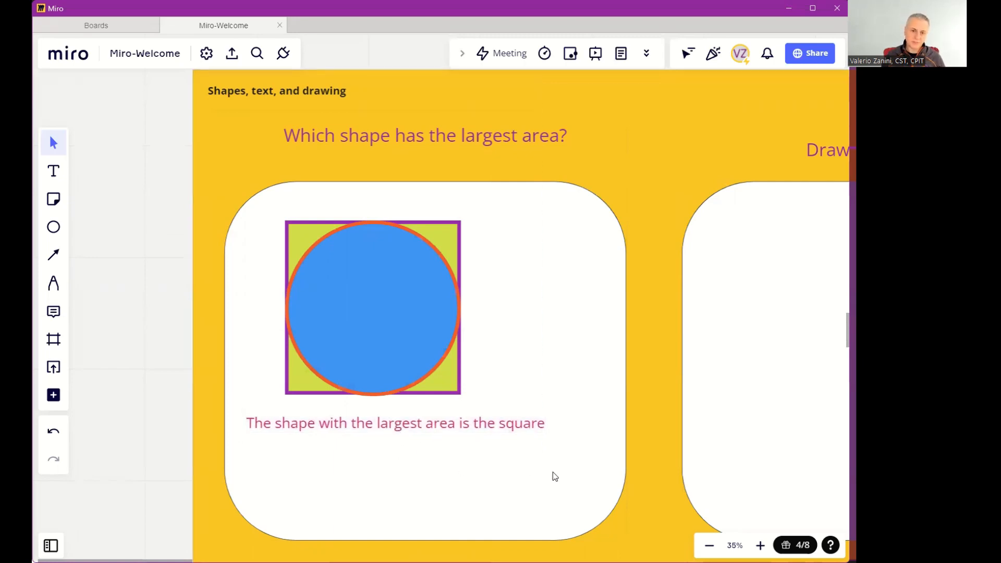
Add a light pink sticky note, shrink it to about two thirds, and place it beside the square
left_click(58, 201)
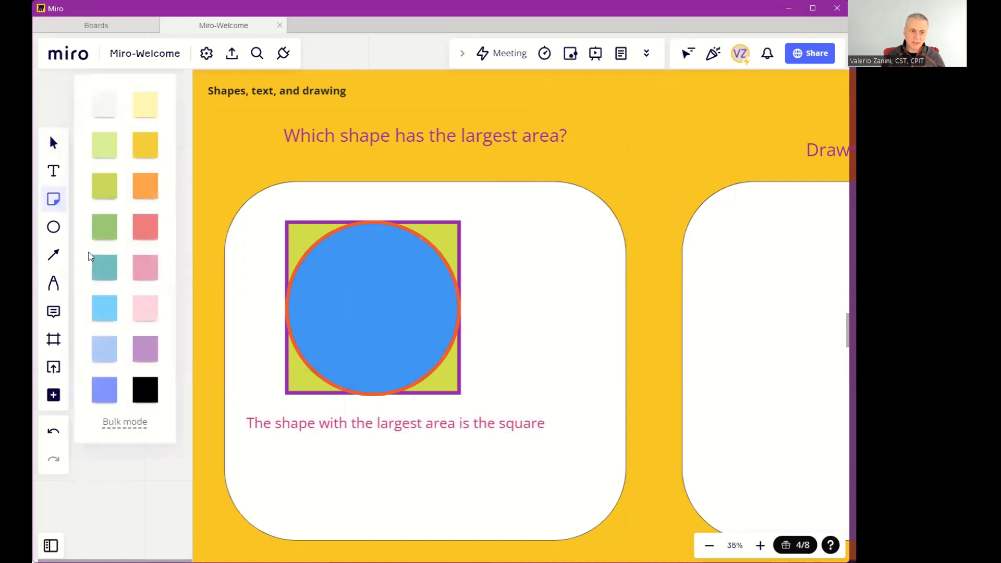
left_click(152, 311)
left_click(515, 292)
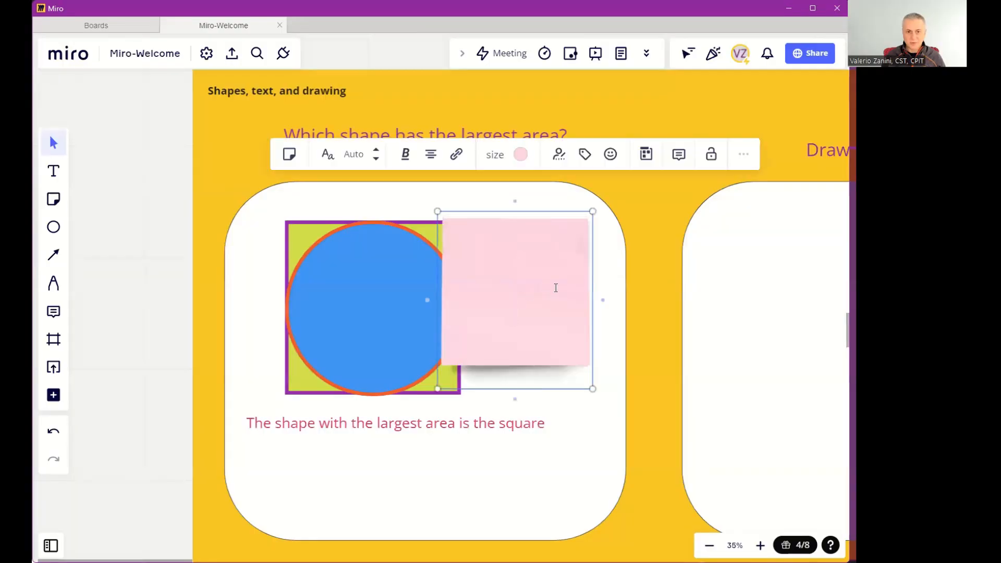
left_click_drag(594, 388, 546, 335)
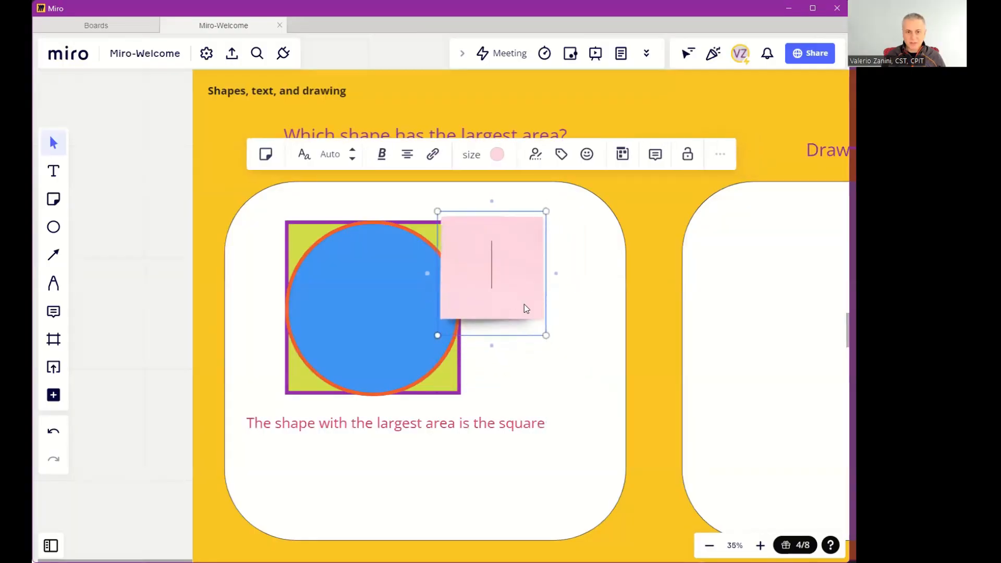
left_click_drag(494, 255, 537, 295)
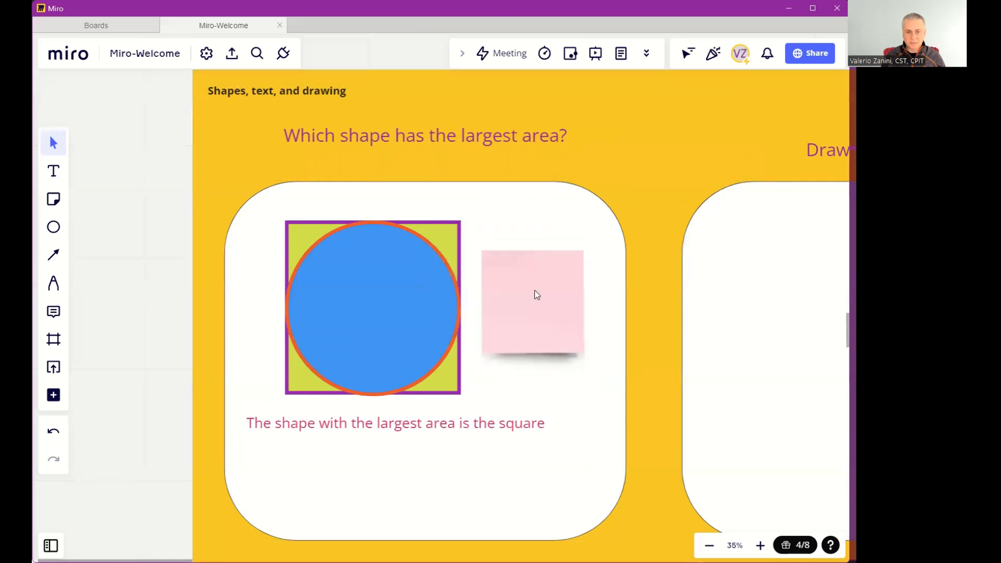
Write "The shape with the largest area is the square" on the pink sticky note
left_click(537, 299)
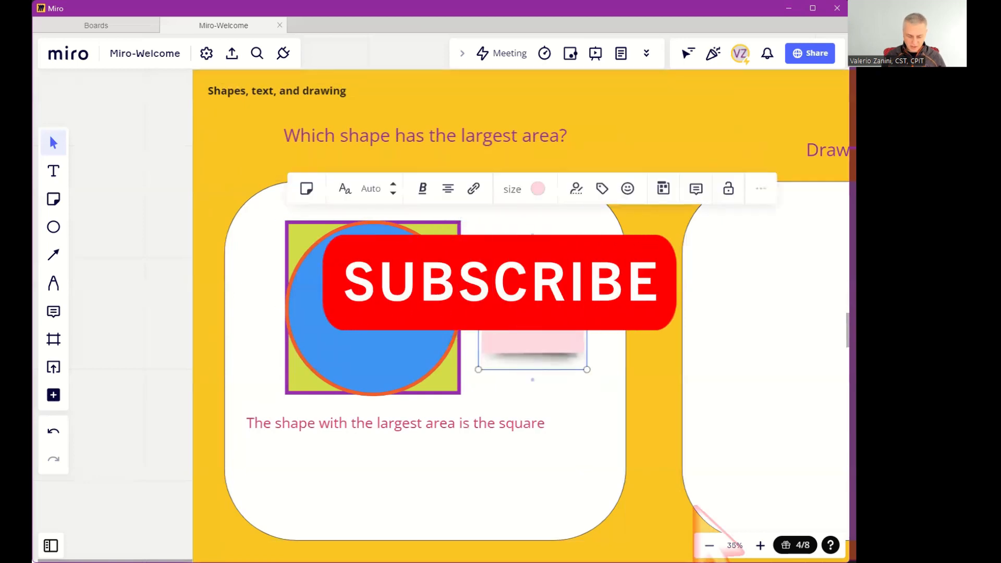
type("The")
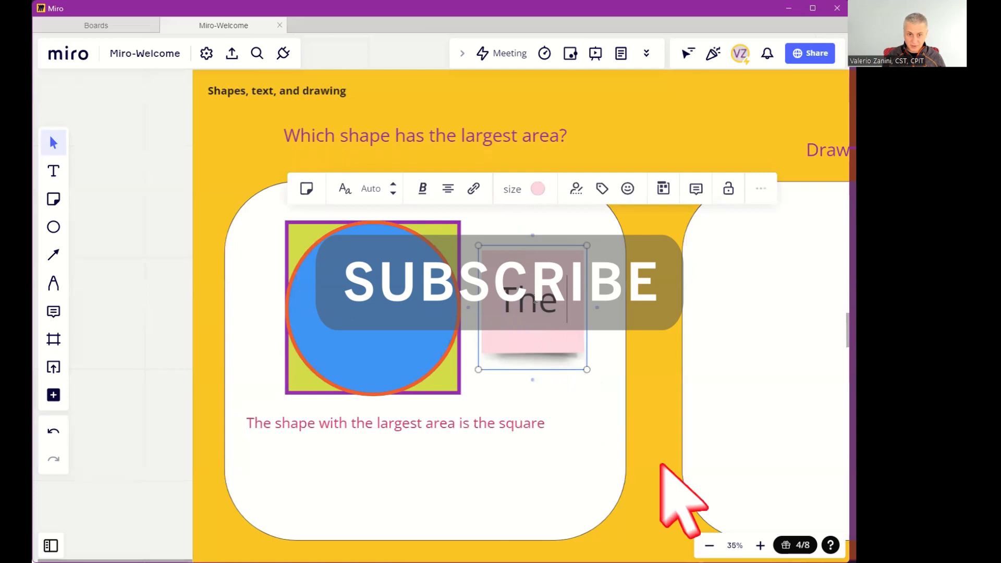
type(" shape with")
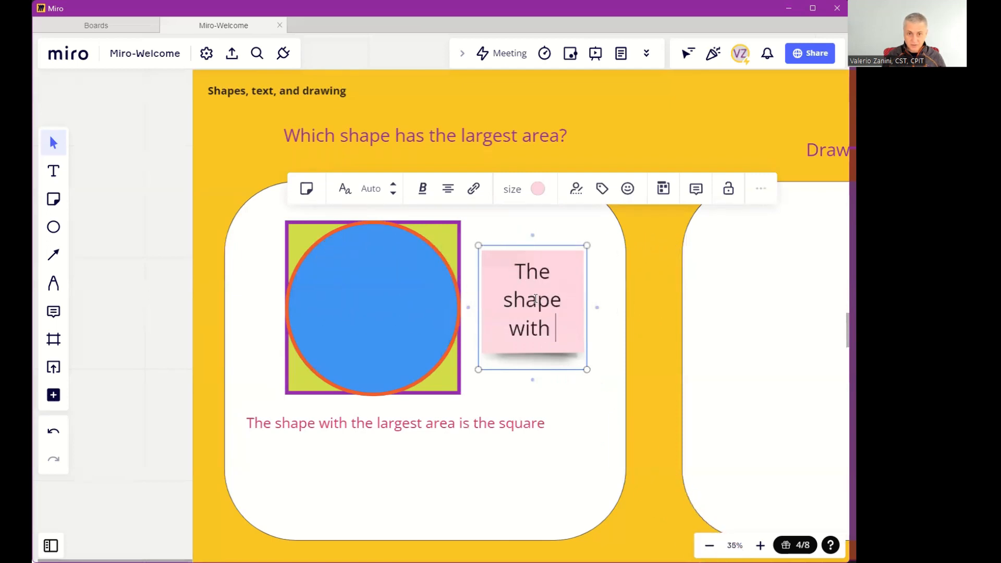
type(" the largest")
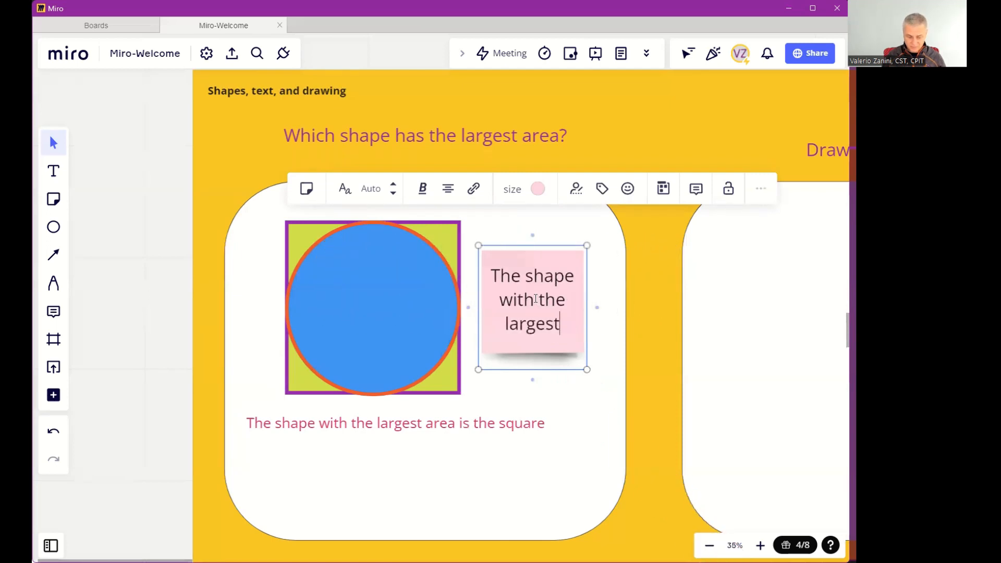
type(" area is the ")
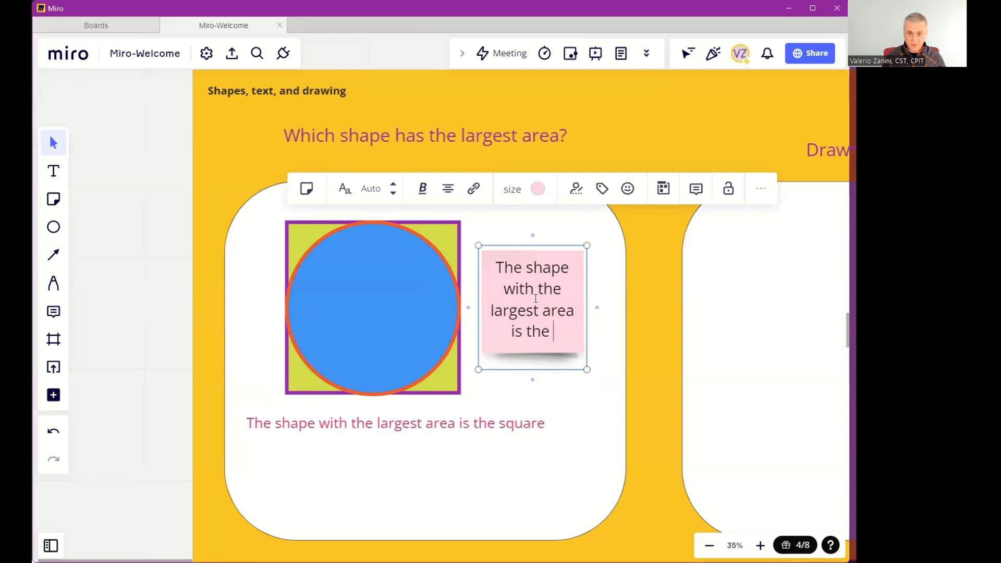
type("square")
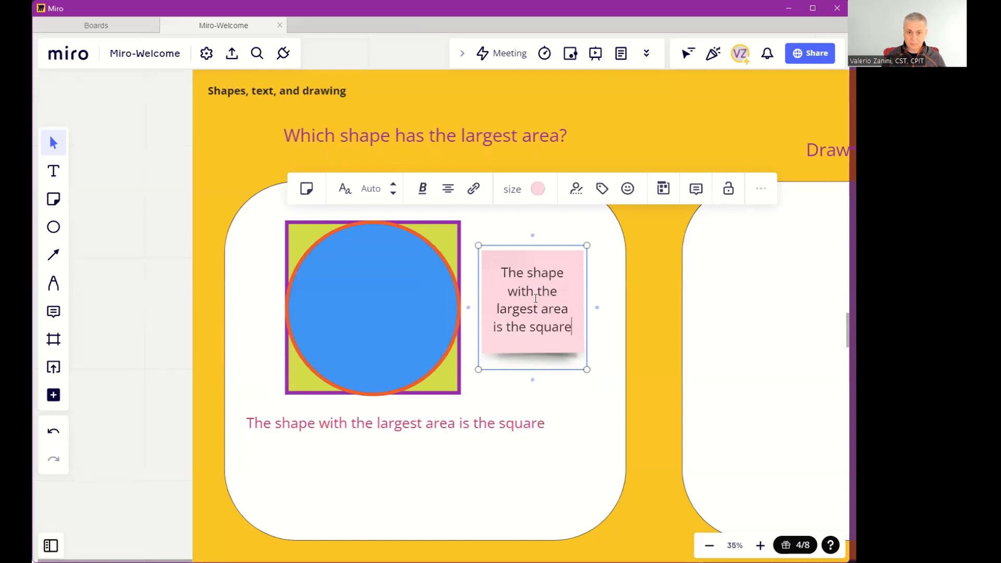
left_click(642, 338)
Adjust the pink sticky note's position beside the square and make it slightly smaller
left_click_drag(527, 305, 539, 324)
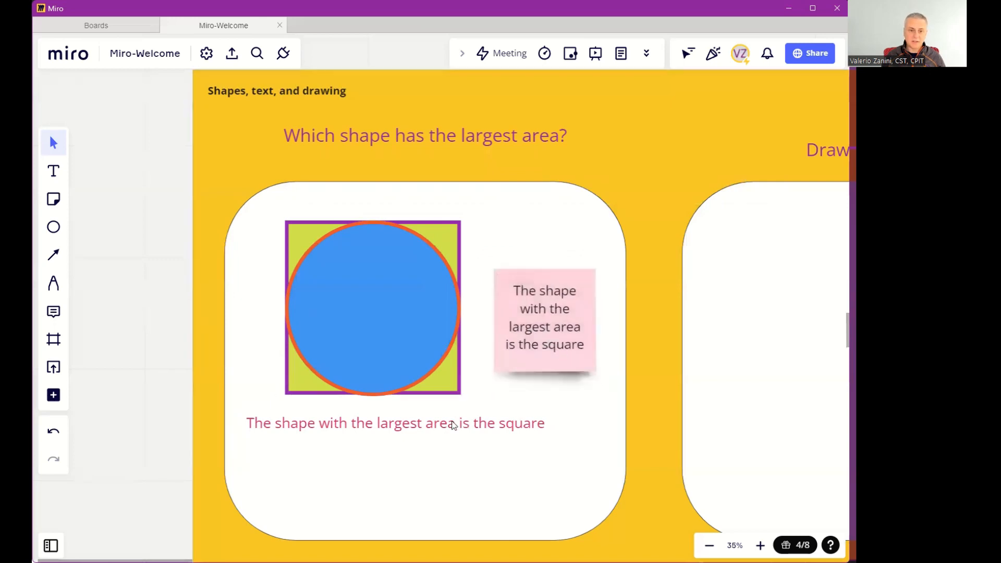
left_click_drag(522, 323, 539, 308)
left_click(573, 356)
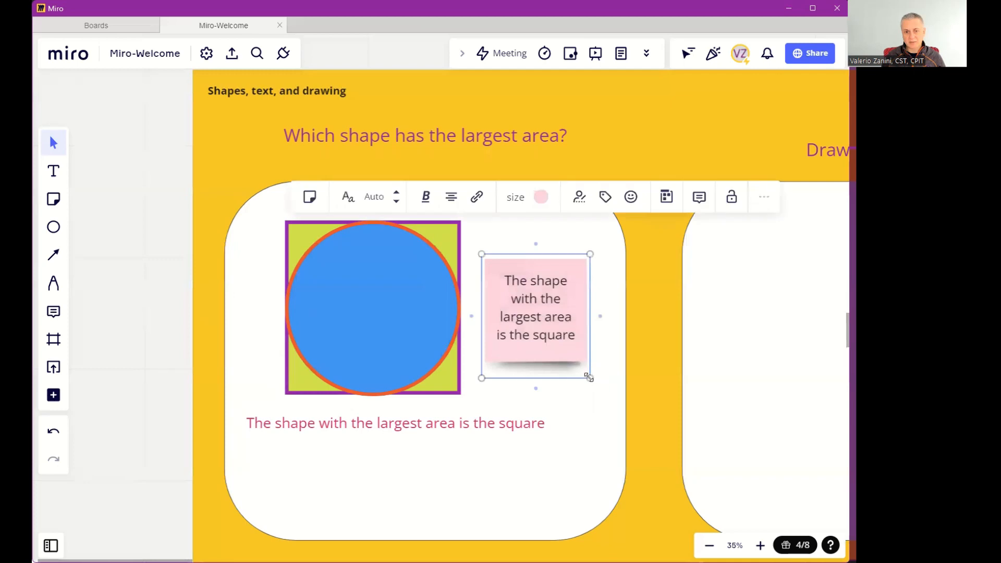
left_click_drag(589, 377, 574, 360)
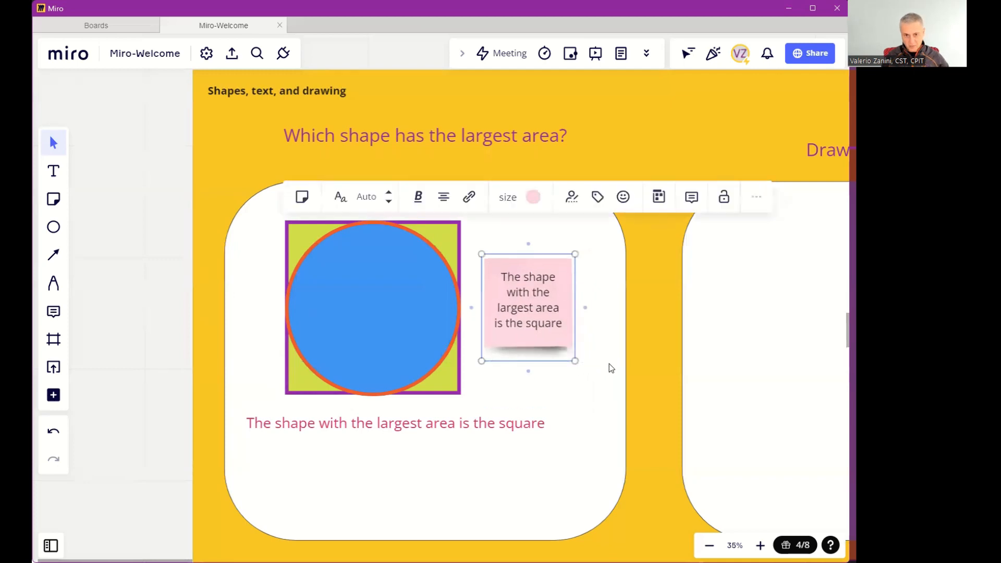
Paste three copies of the pink sticky note and arrange them in a row below the answer text
key("ctrl+c")
key("ctrl+v")
left_click_drag(607, 364, 479, 491)
left_click_drag(352, 482, 311, 484)
key("ctrl+v")
left_click_drag(396, 488, 549, 486)
key("ctrl+v")
Draw a smiling stick figure with the purple pen in the "Draw a stick figure" area
left_click_drag(772, 352, 508, 341)
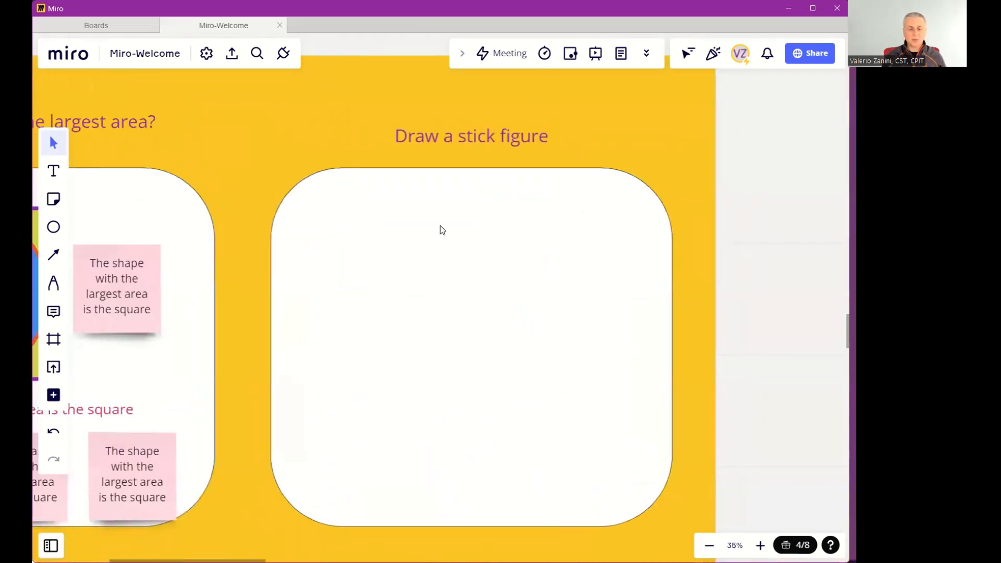
left_click(54, 285)
left_click(90, 345)
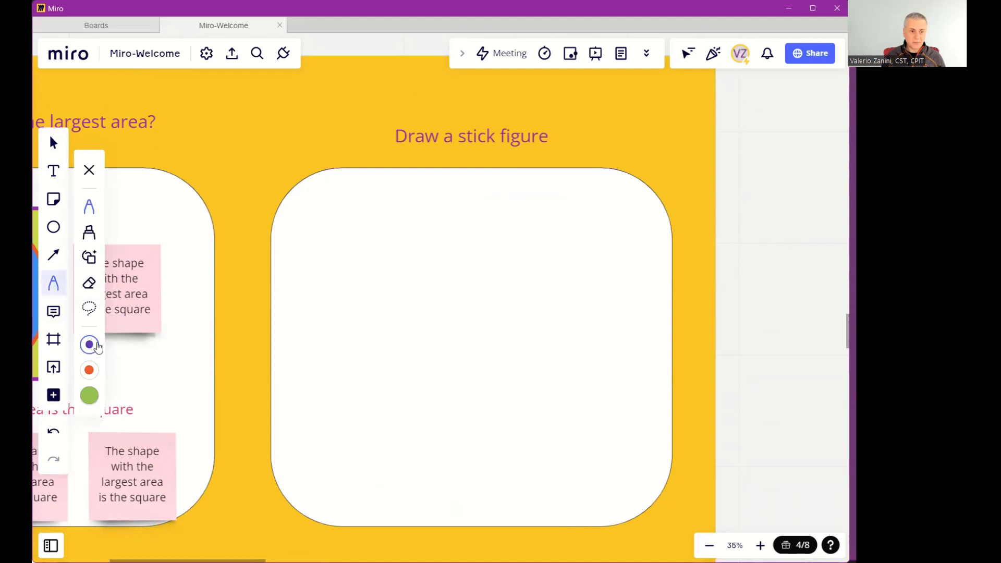
mouse_move(445, 209)
left_mouse_down()
mouse_move(436, 211)
mouse_move(446, 252)
mouse_move(495, 239)
mouse_move(458, 201)
mouse_move(440, 206)
mouse_move(474, 221)
mouse_move(479, 240)
mouse_move(466, 311)
mouse_move(437, 338)
mouse_move(485, 339)
left_mouse_up()
mouse_move(464, 286)
left_mouse_down()
mouse_move(502, 265)
mouse_move(509, 248)
mouse_move(507, 257)
left_mouse_up()
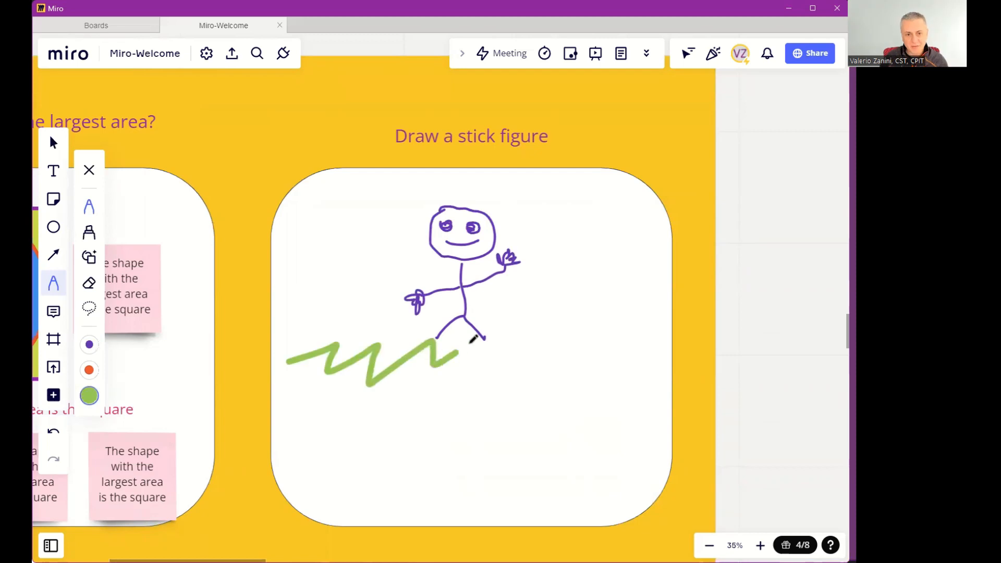
Draw grassy ground beneath the stick figure with thick green pen strokes, and leave drawing mode
mouse_move(471, 347)
left_mouse_down()
mouse_move(537, 352)
mouse_move(647, 330)
left_mouse_up()
left_click_drag(298, 405, 605, 382)
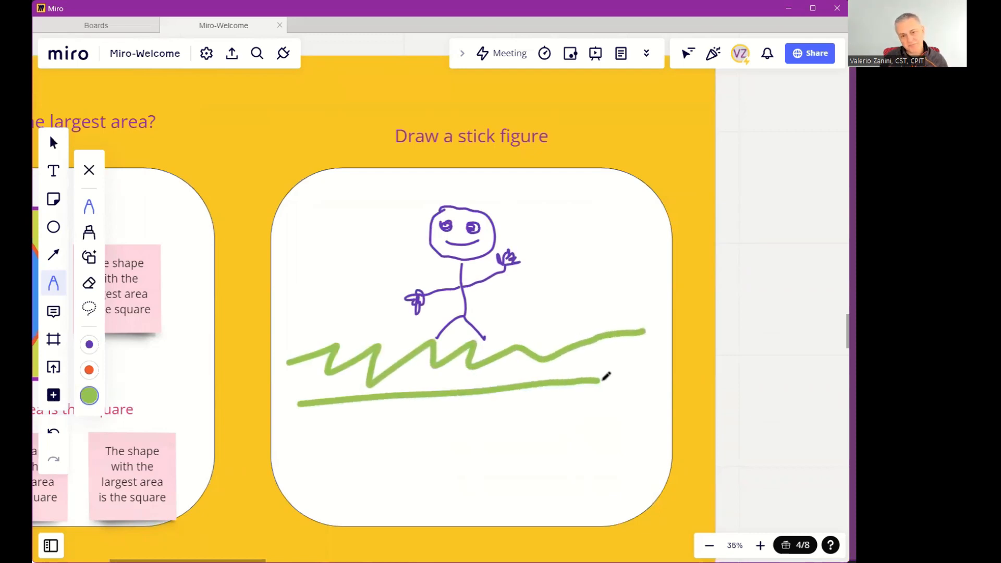
left_click_drag(329, 432, 627, 399)
left_click_drag(335, 468, 577, 412)
mouse_move(375, 480)
left_mouse_down()
mouse_move(433, 449)
mouse_move(593, 421)
left_mouse_up()
left_click_drag(480, 488, 623, 434)
mouse_move(580, 477)
left_mouse_down()
mouse_move(631, 458)
mouse_move(644, 468)
left_mouse_up()
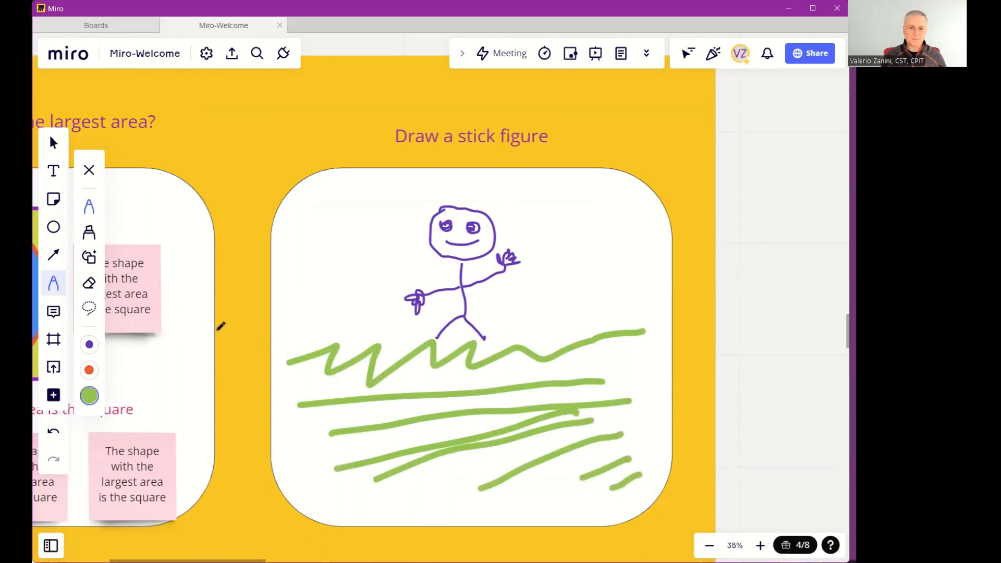
left_click(54, 145)
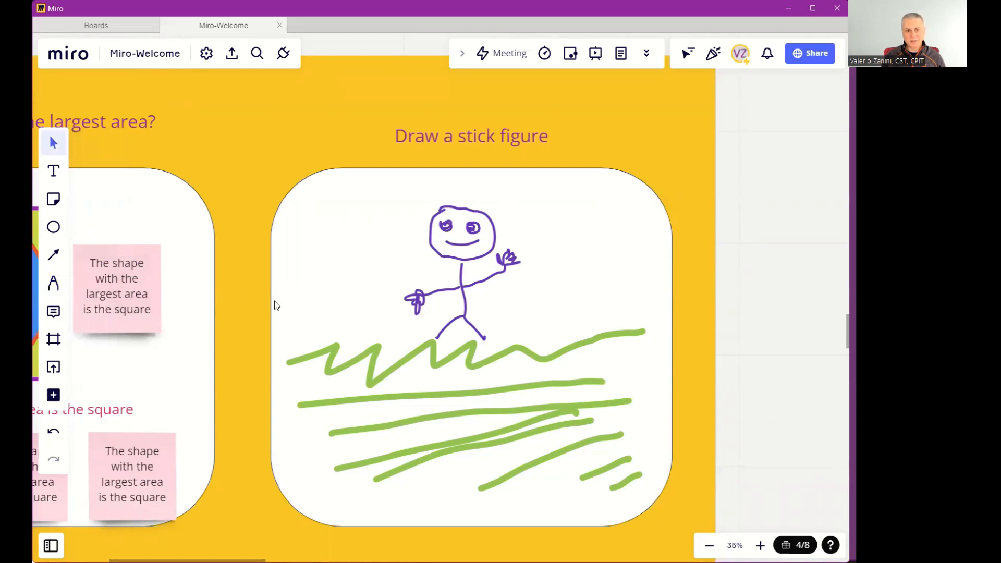
In the Playground frame, move the two large green sticky notes to the left side of the scene
scroll(274, 305, "down", 5)
left_click_drag(282, 472, 333, 143)
left_click_drag(351, 265, 319, 188)
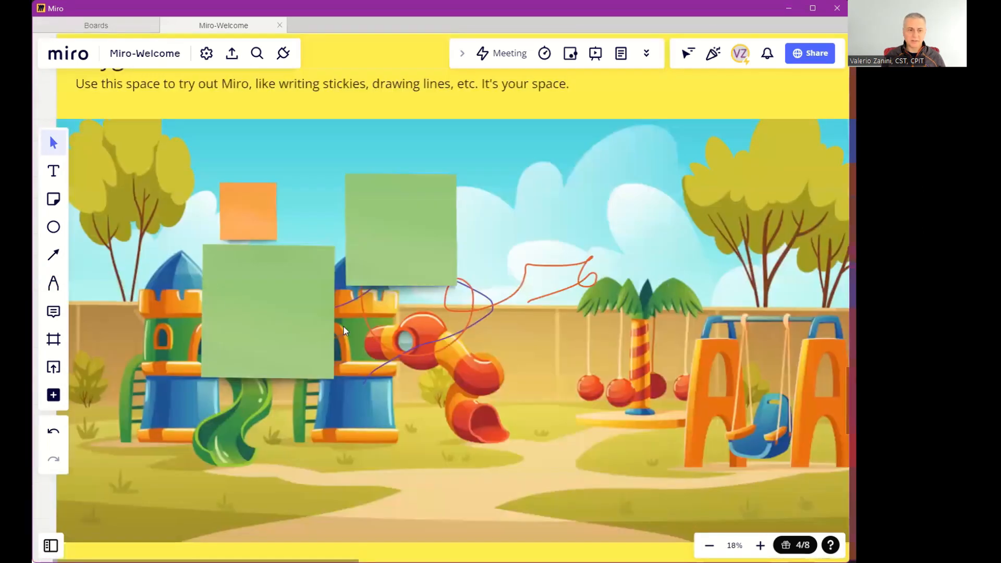
left_click_drag(252, 319, 156, 374)
left_click_drag(379, 250, 125, 230)
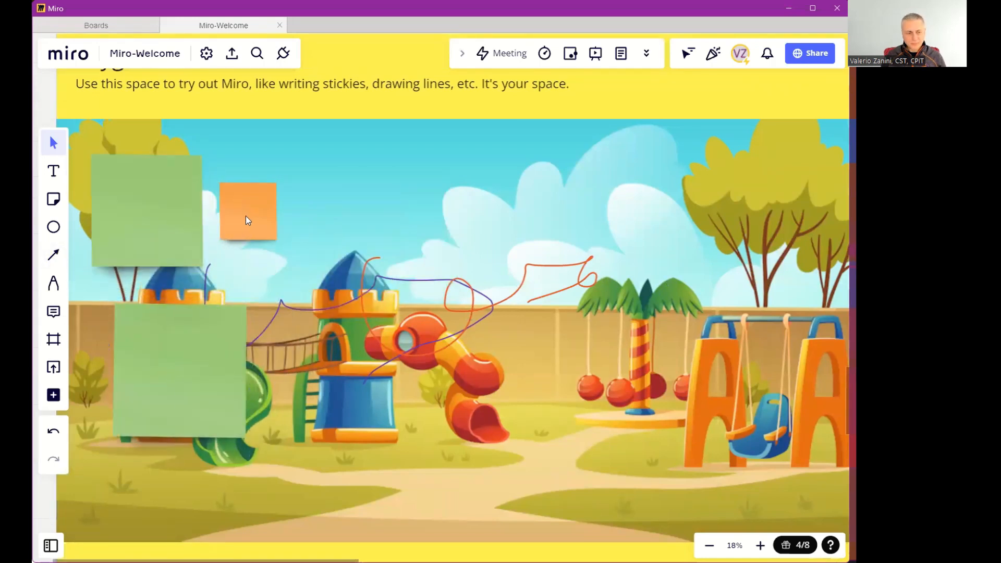
Shrink the upper green sticky note, move it to the right of the orange note, and write "text" on it
left_click(203, 272)
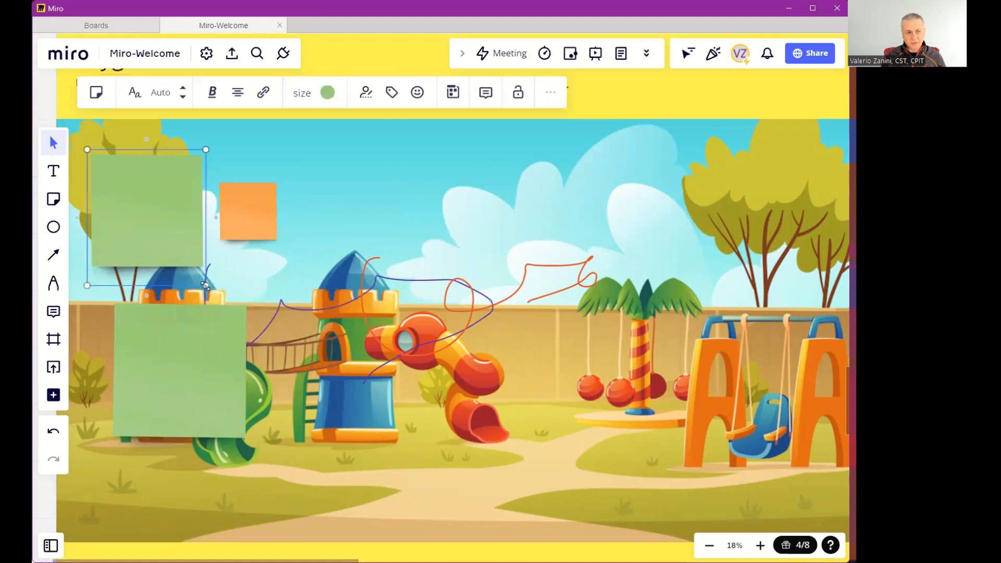
left_click_drag(205, 286, 156, 229)
left_click_drag(114, 203, 342, 205)
left_click(344, 204)
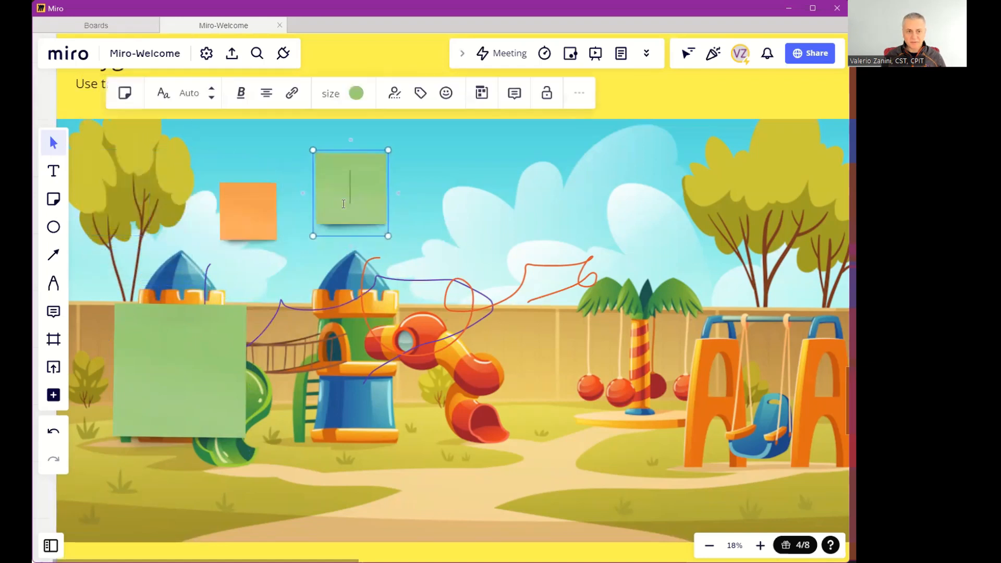
left_click(474, 199)
Shrink the remaining large green sticky note and draw a purple freehand scribble over the playground picture
left_click(195, 352)
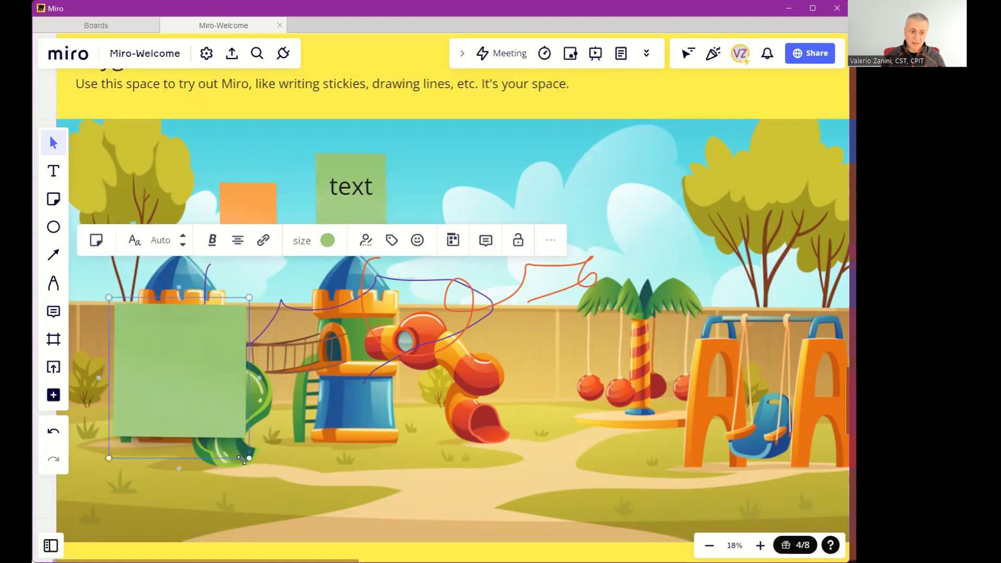
left_click_drag(238, 453, 182, 400)
left_click(58, 297)
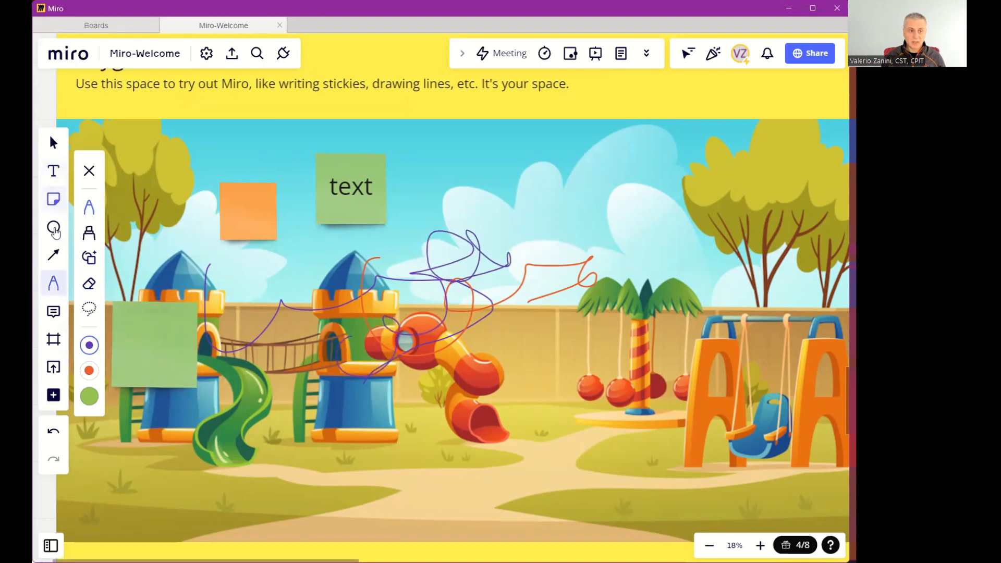
Draw a large blue rectangle with an orange border in the Playground and move it left over the castle
left_click(56, 236)
left_click(97, 183)
left_click_drag(447, 274, 599, 415)
left_click_drag(516, 273, 362, 358)
Navigate back up the board past the Instructions frame to the "Miro foundations" banner and the "Miro - Start here" frame
scroll(430, 295, "down", 1)
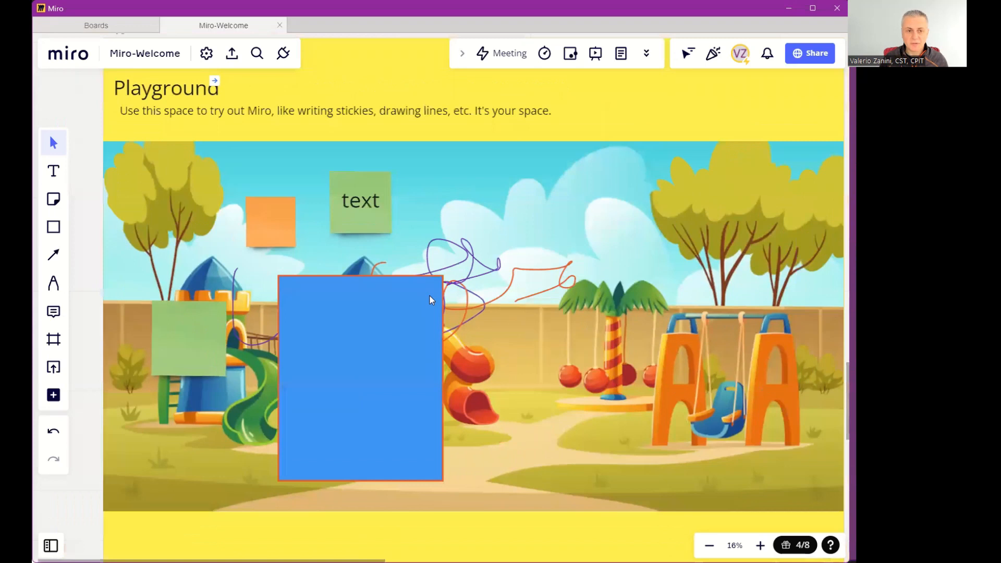
scroll(429, 295, "down", 3)
left_click_drag(438, 296, 433, 301)
left_click_drag(434, 193, 424, 301)
left_click_drag(456, 169, 447, 447)
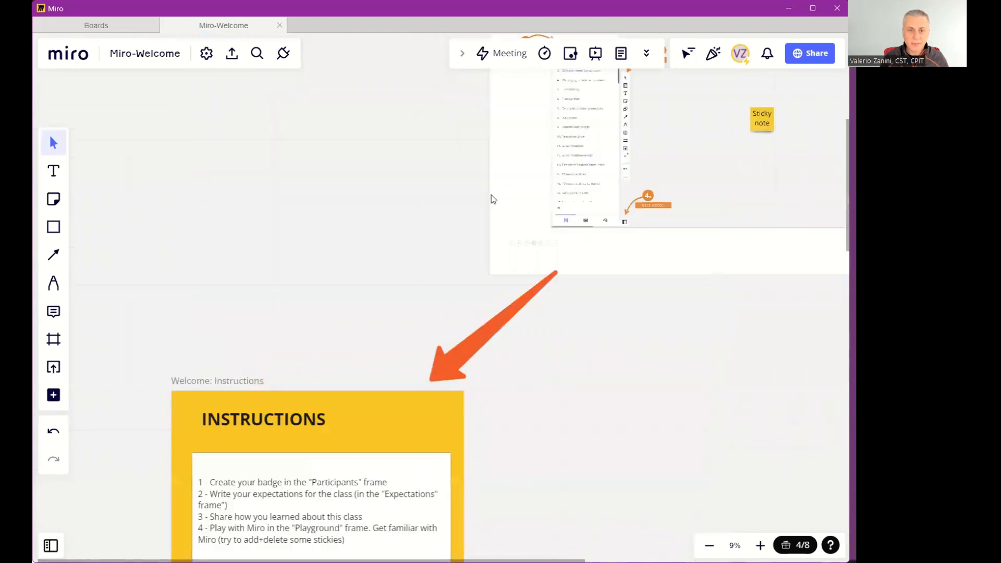
left_click_drag(492, 199, 347, 413)
left_click_drag(553, 374, 515, 472)
left_click_drag(523, 338, 464, 396)
left_click_drag(494, 365, 484, 376)
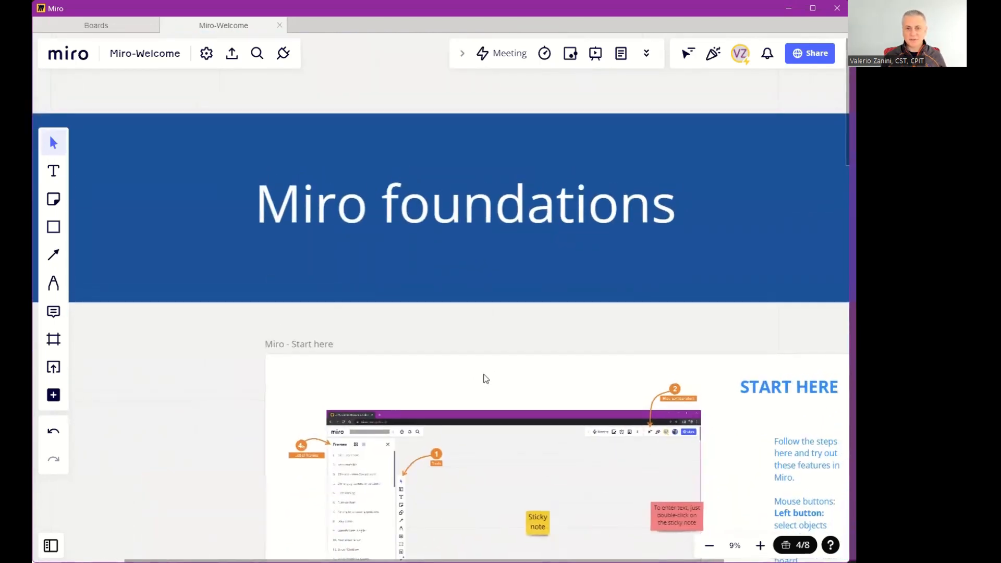